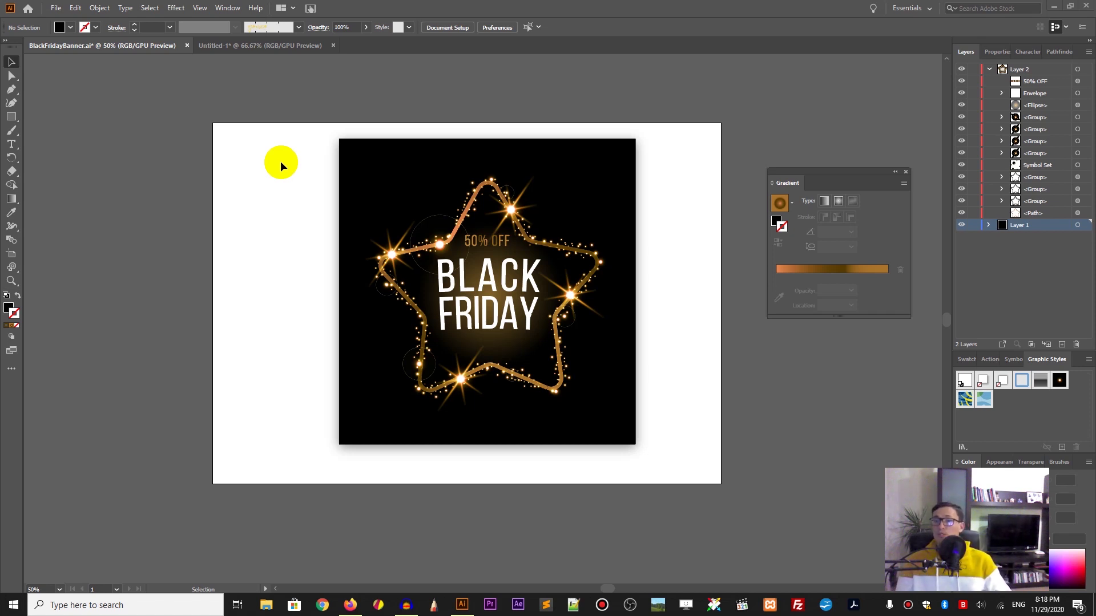
key("ctrl+n")
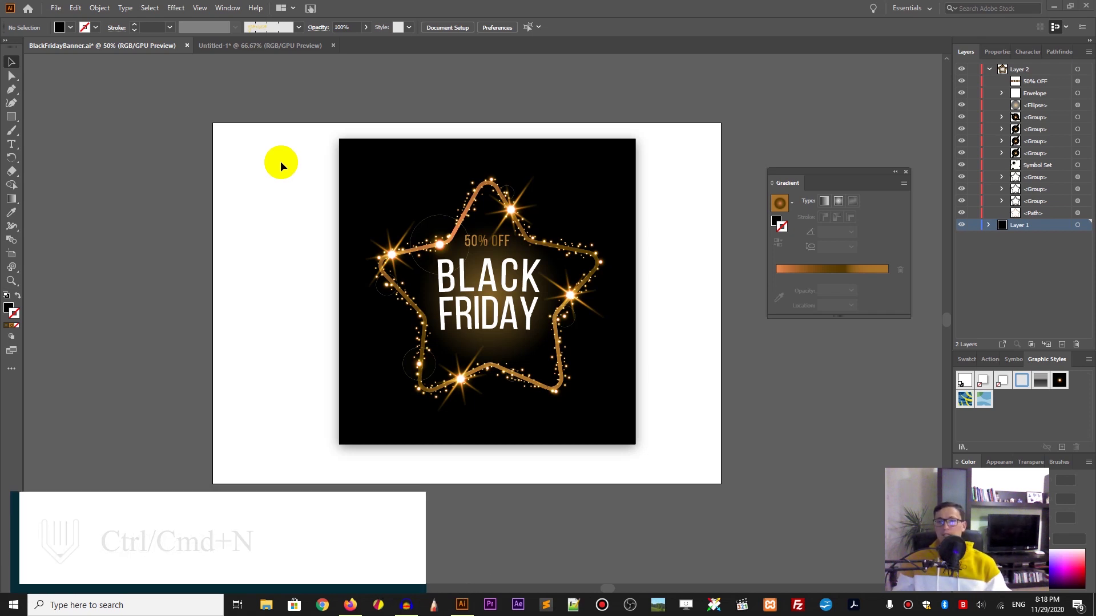
left_click(56, 8)
left_click(60, 18)
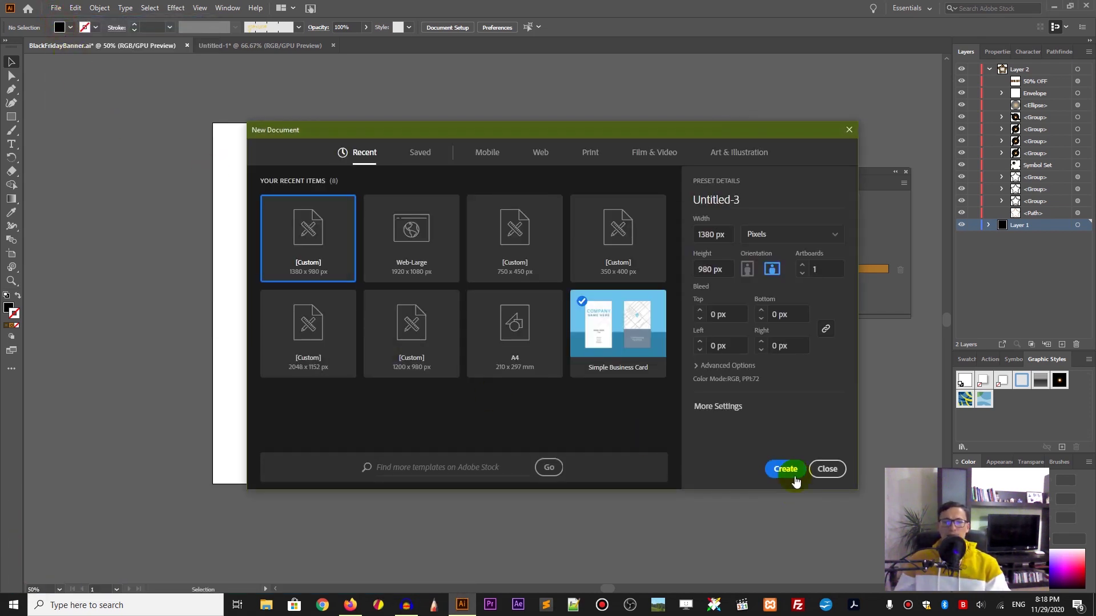
left_click(827, 469)
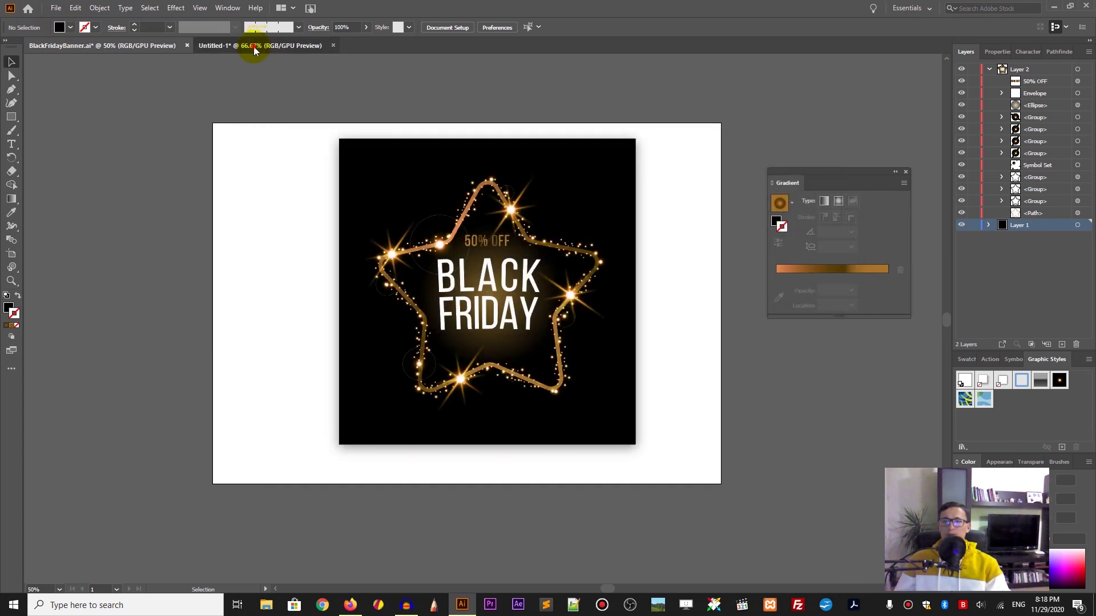
Switch to the Untitled-1 document, add a new layer on top, and lock and collapse Layer 2.
left_click(253, 46)
scroll(417, 194, "down", 1)
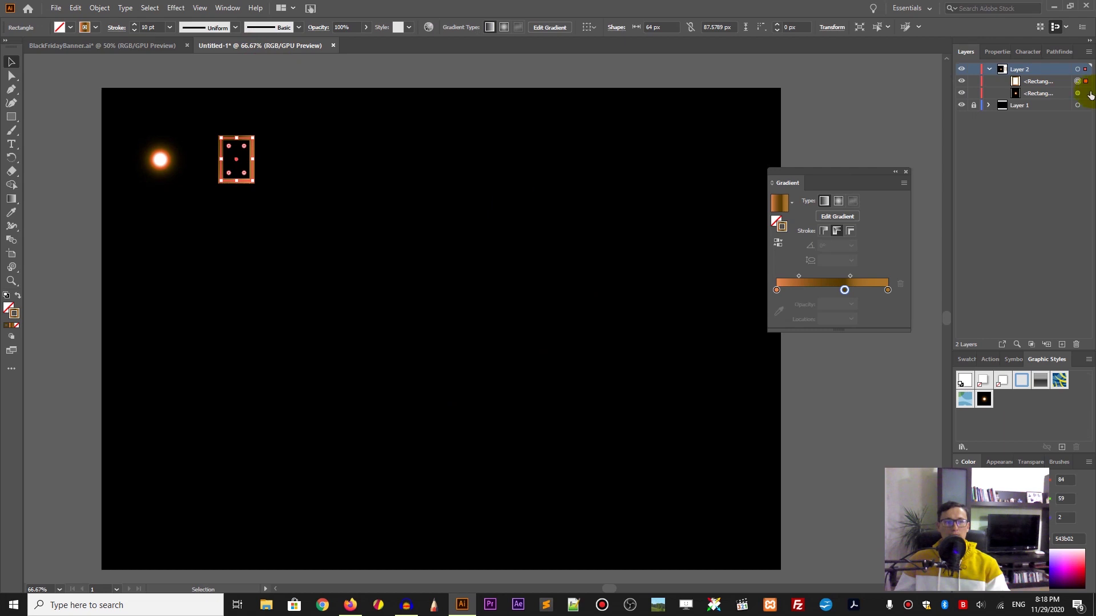
left_click(1063, 345)
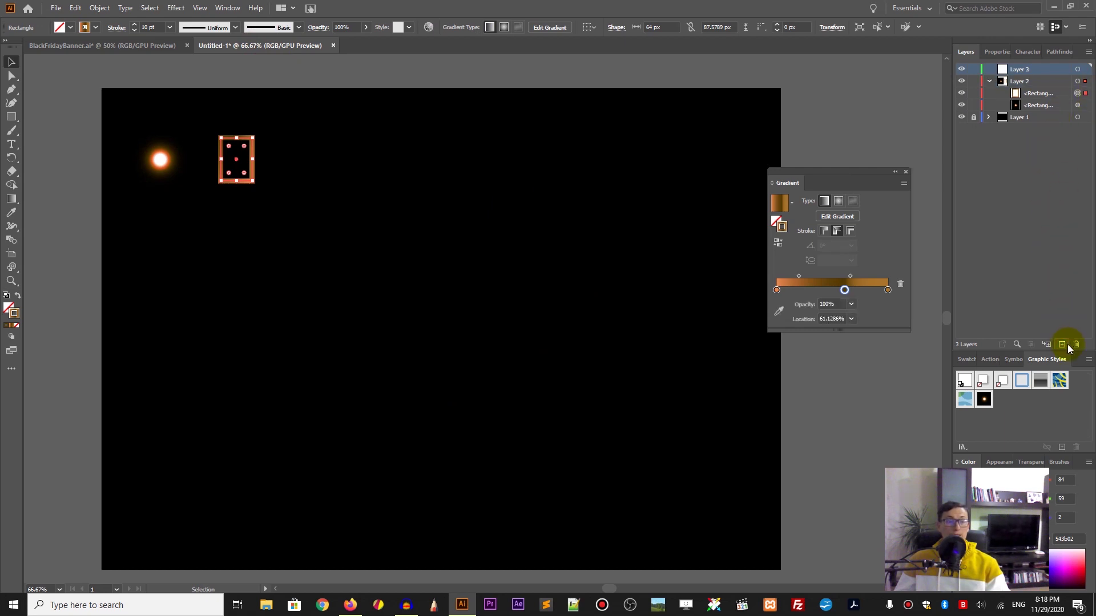
left_click(974, 82)
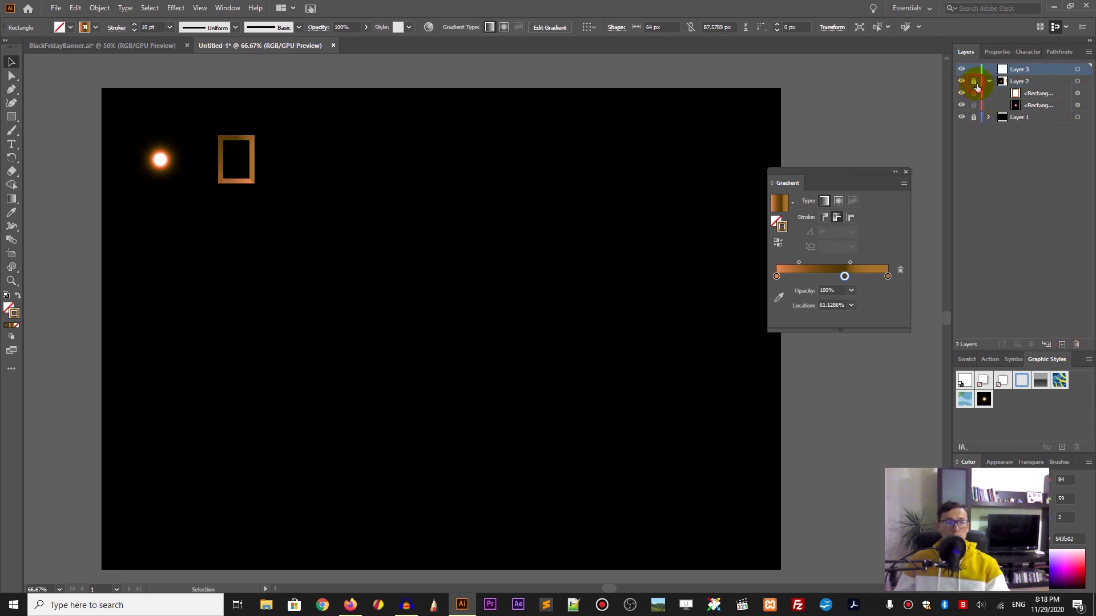
left_click(989, 82)
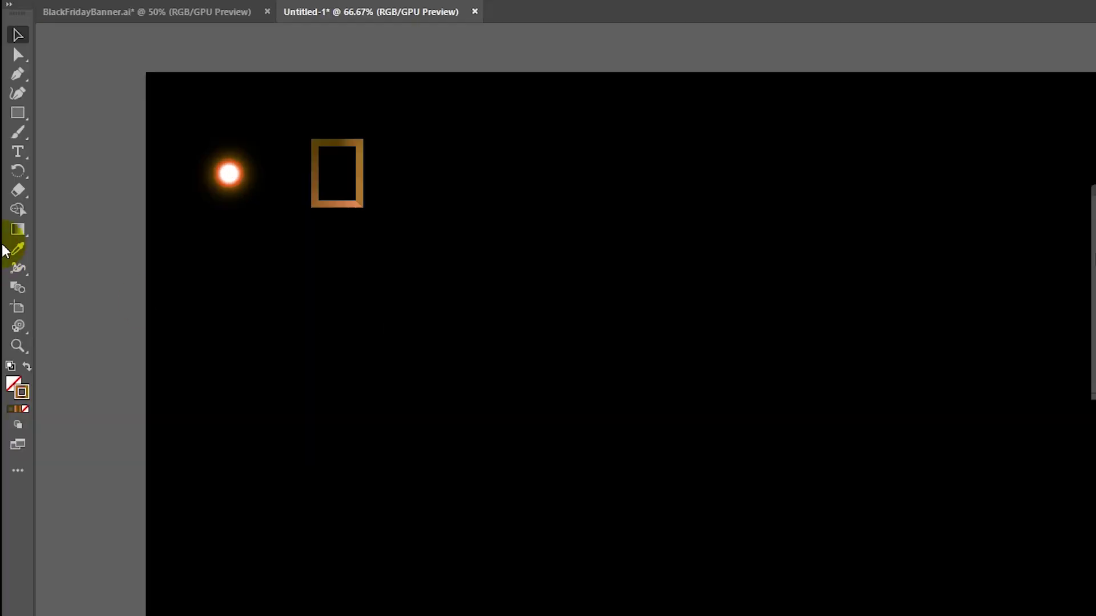
Draw a five-pointed star about 555 × 529 px in the middle of the artboard with the Star tool.
left_click(18, 117)
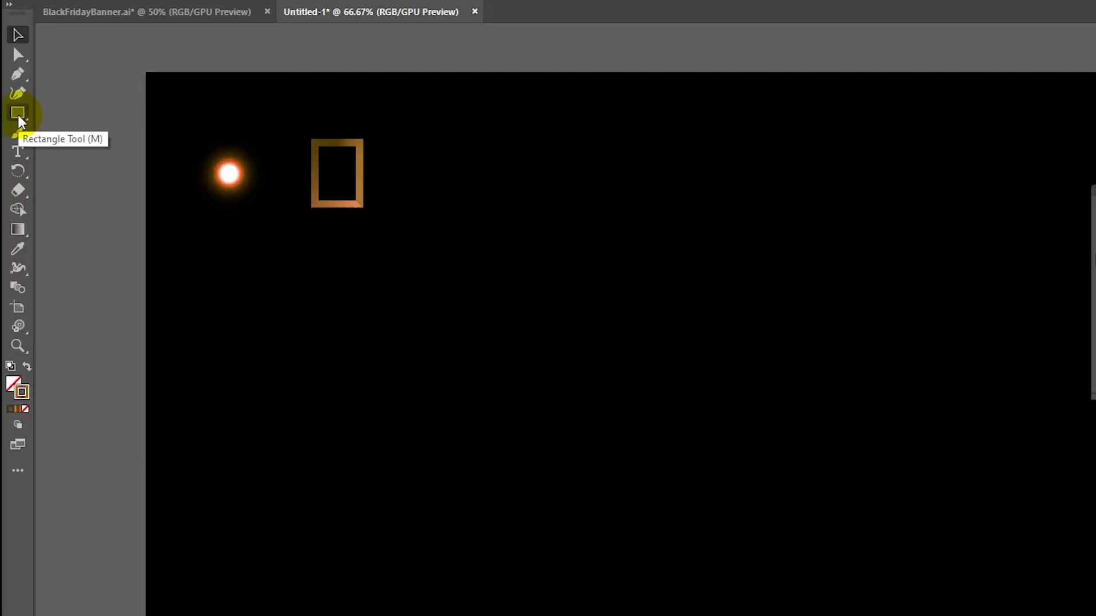
left_click(19, 118)
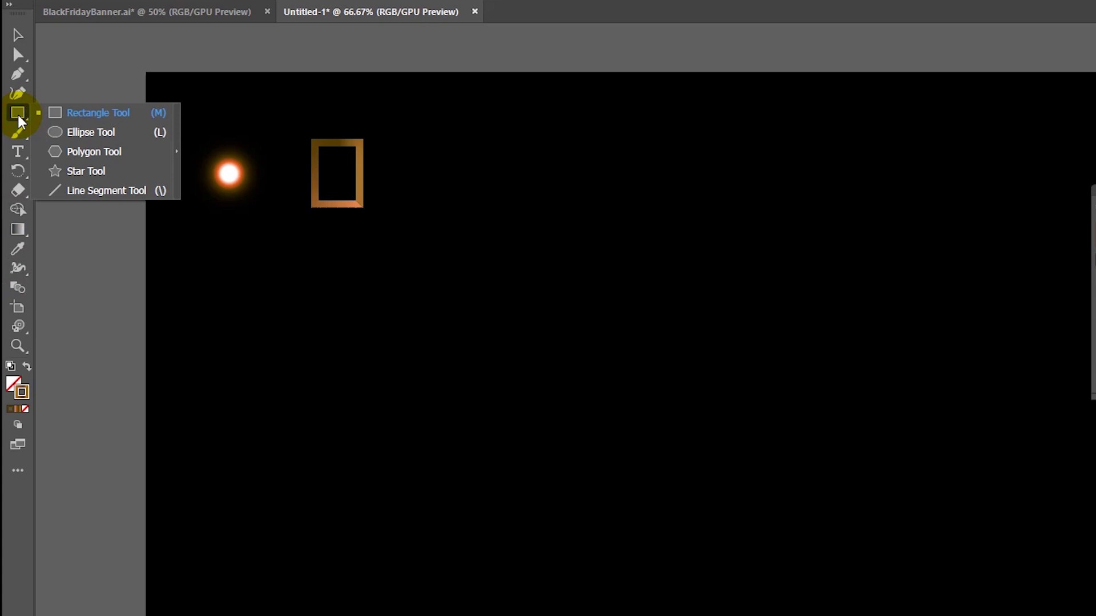
left_click(68, 171)
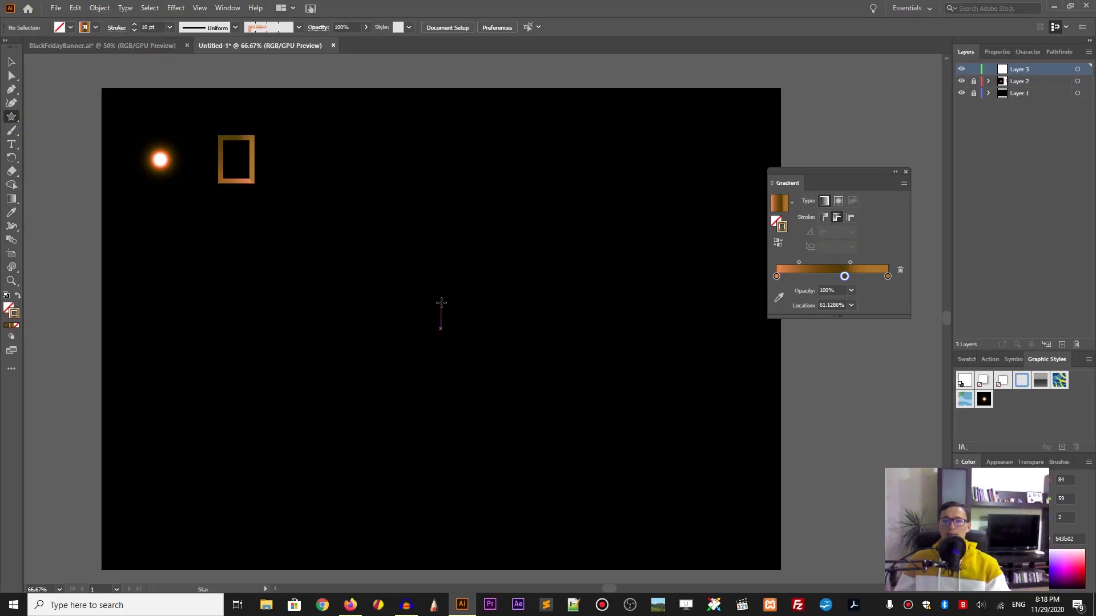
mouse_move(441, 303)
left_mouse_down()
mouse_move(440, 323)
mouse_move(550, 429)
mouse_move(529, 440)
mouse_move(531, 456)
mouse_move(521, 444)
mouse_move(538, 464)
mouse_move(527, 447)
left_mouse_up()
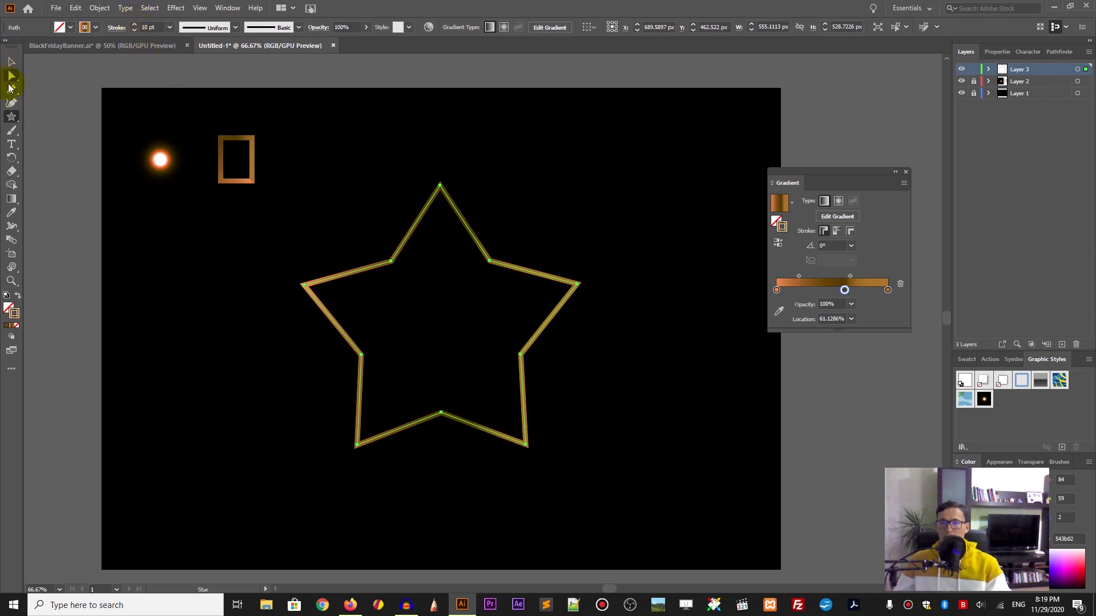
Check the first colour stop of the star's linear gradient and apply the gradient along the stroke.
left_click(11, 212)
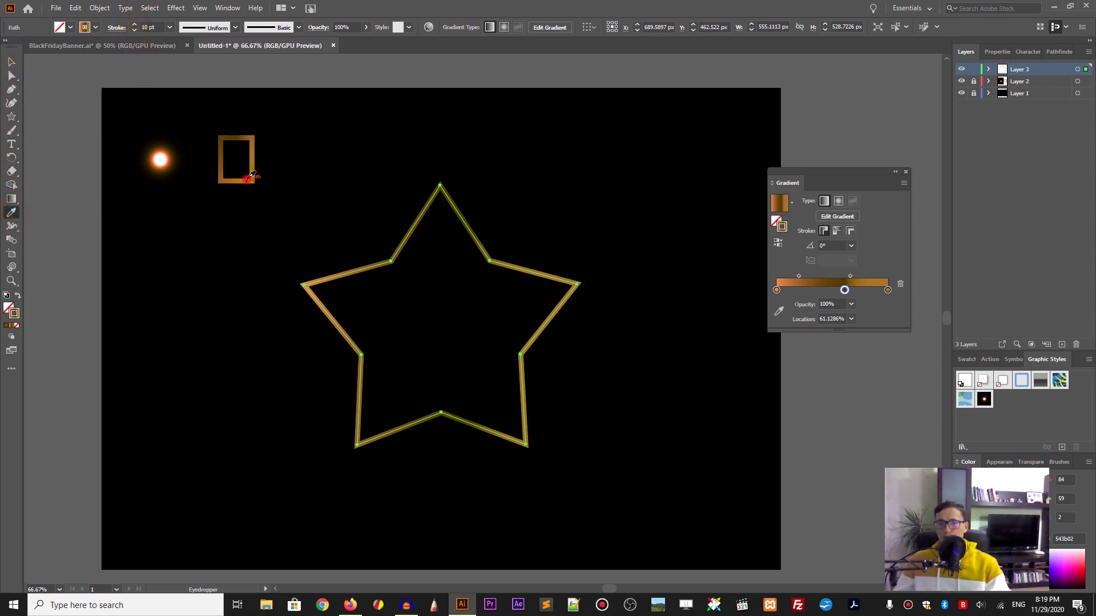
left_click(12, 62)
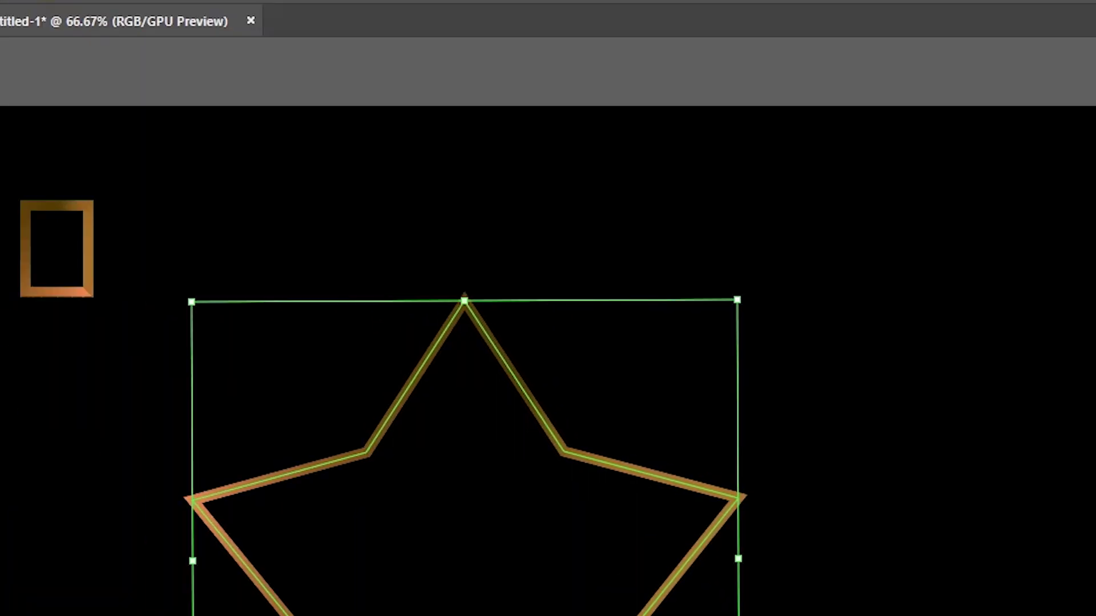
left_click(162, 12)
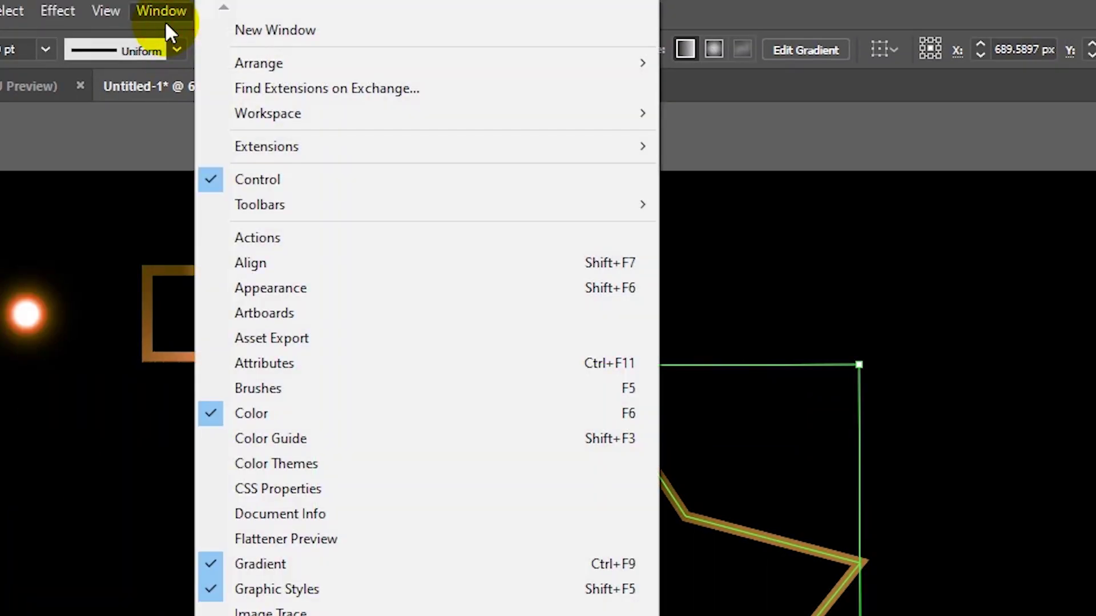
left_click(996, 365)
left_click_drag(858, 489, 752, 615)
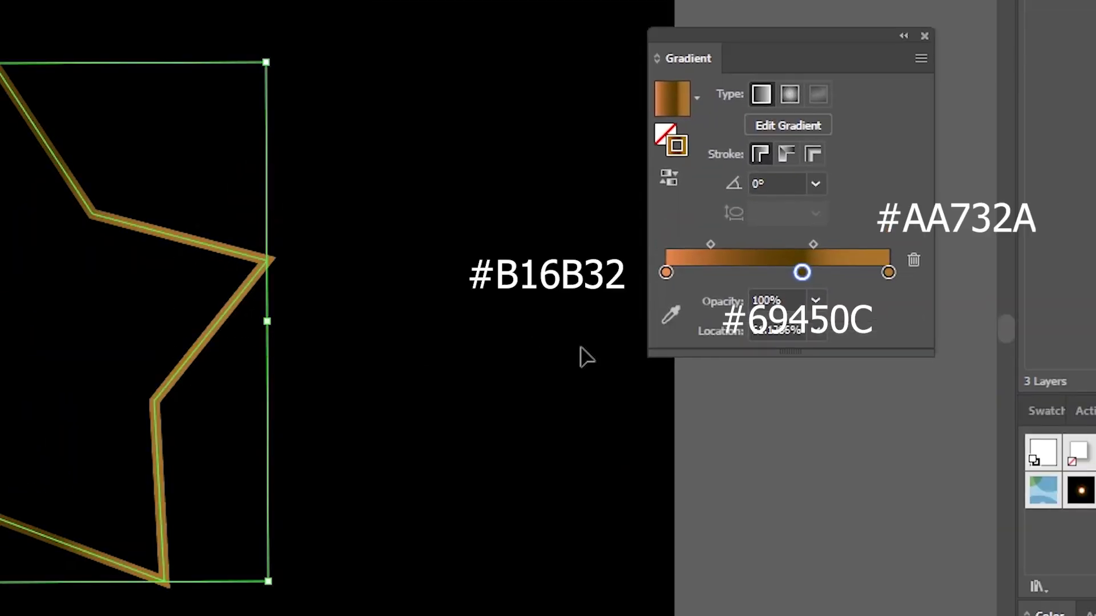
left_click(667, 279)
double_click(665, 272)
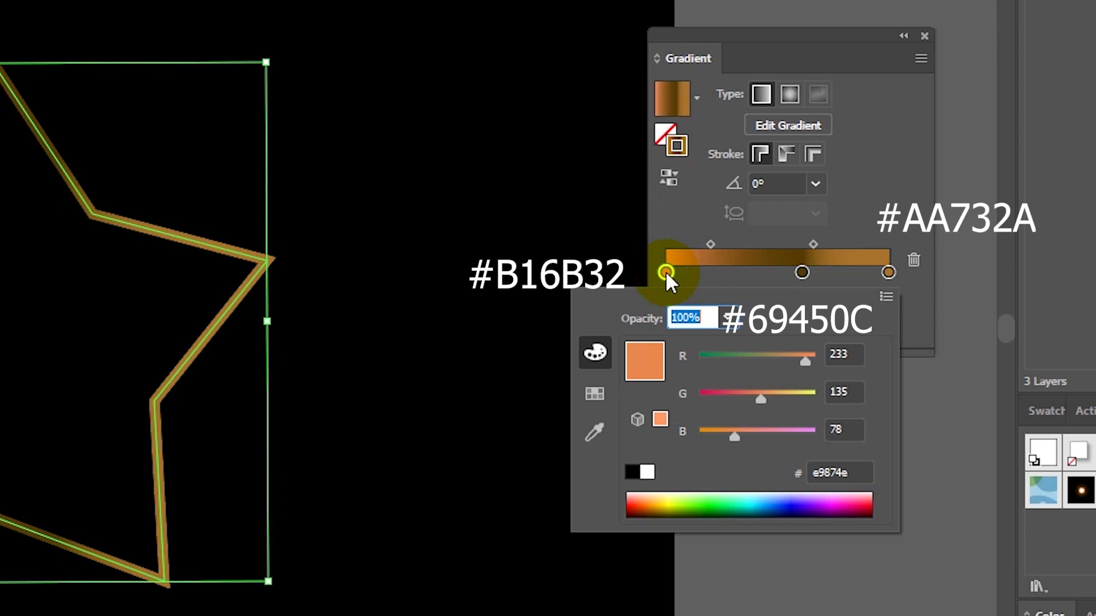
left_click(665, 272)
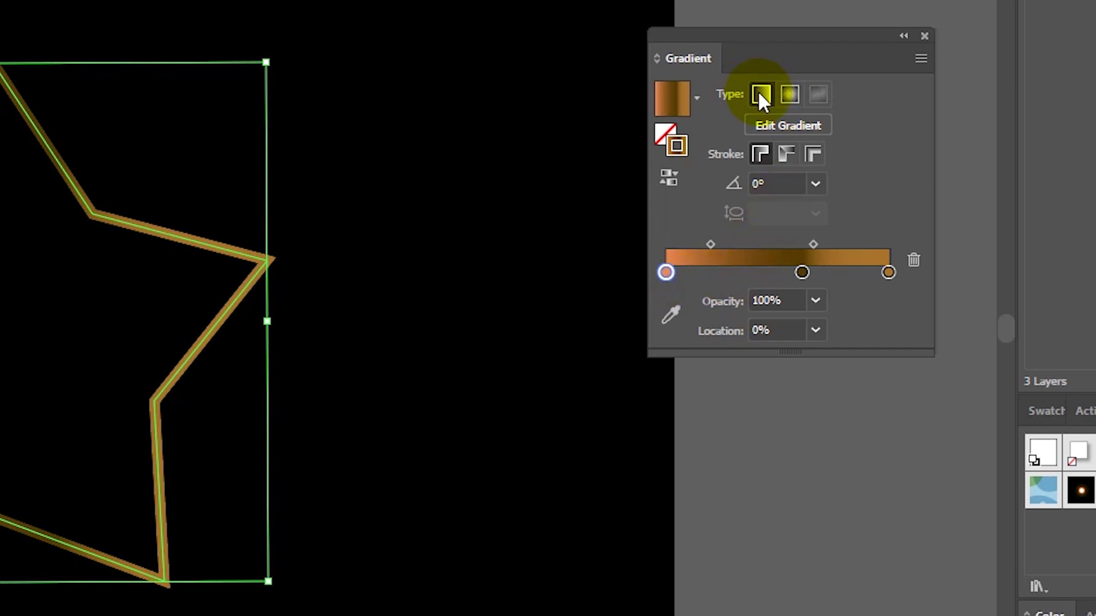
left_click(786, 155)
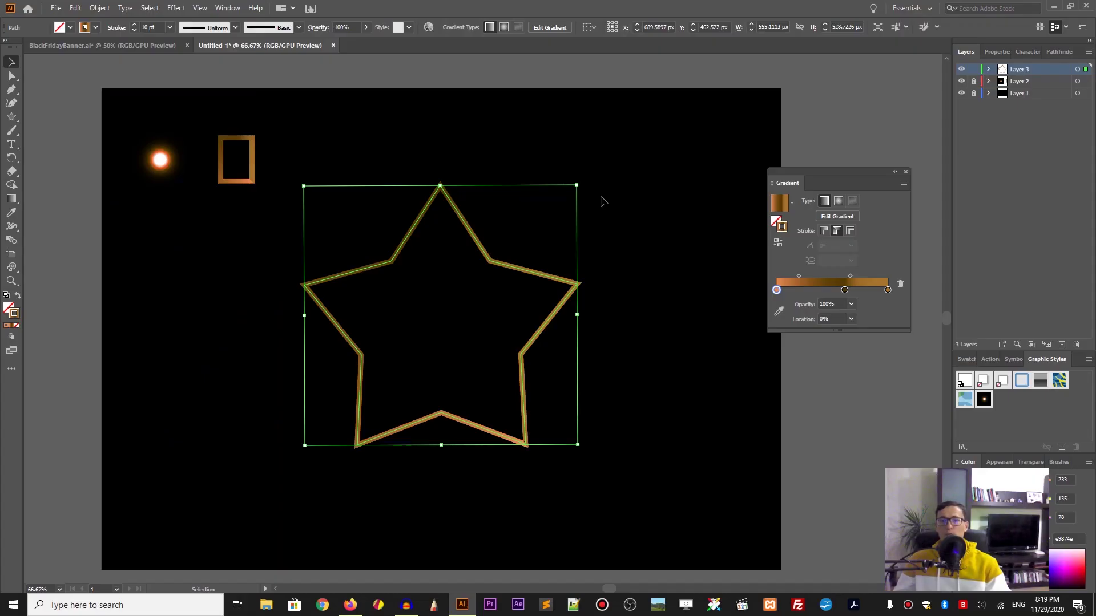
Round all corners of the star with a 12 px corner radius.
key("a")
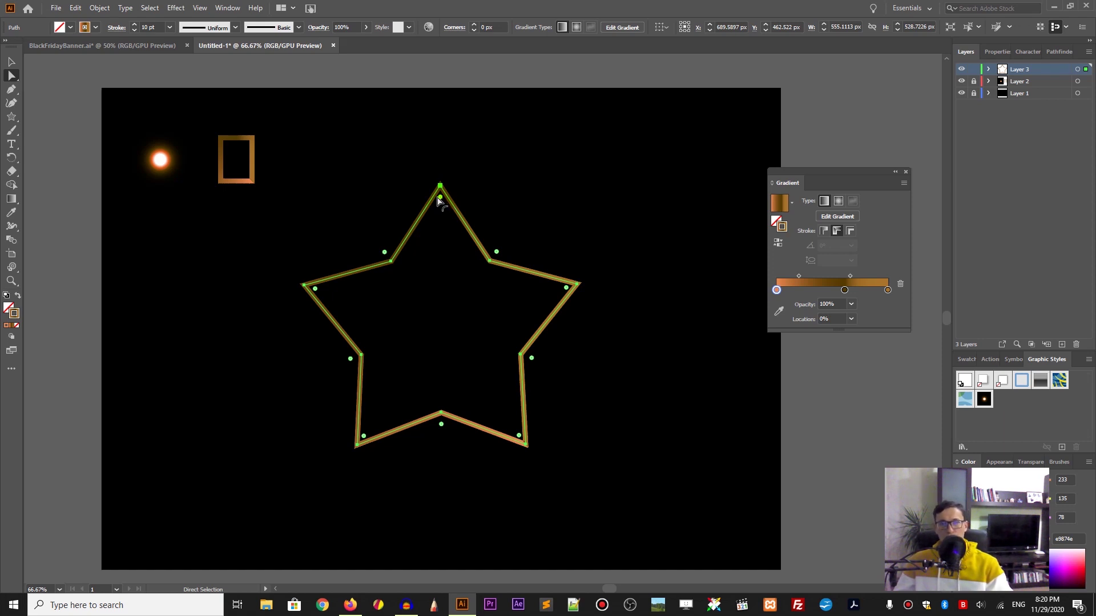
left_click(479, 27)
left_click(474, 25)
left_click(474, 25)
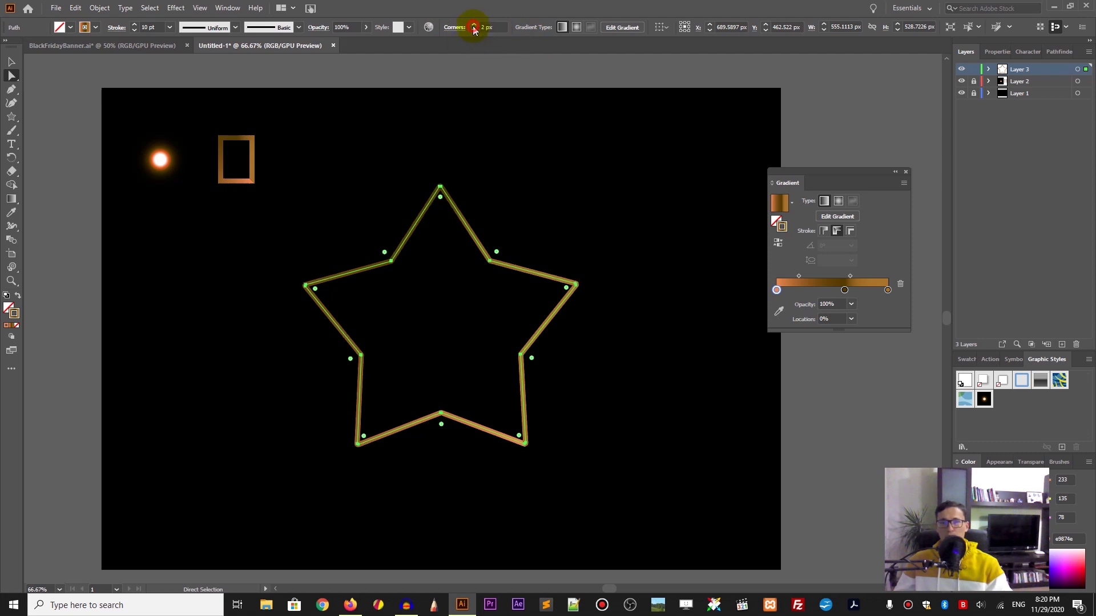
left_click(474, 25)
left_click(474, 25)
left_click(474, 26)
left_click(474, 25)
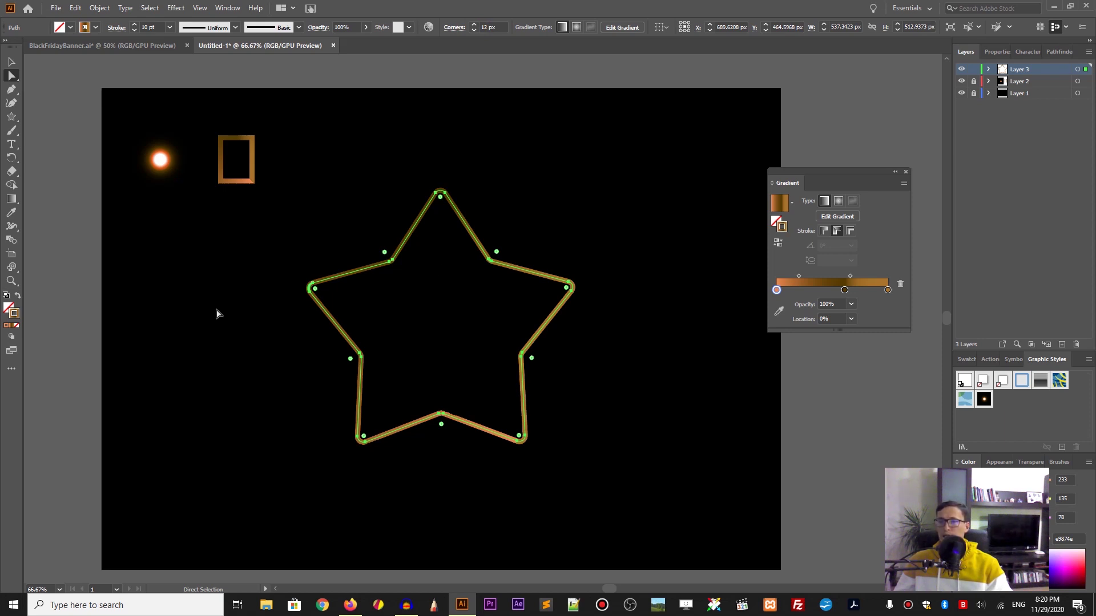
Copy the rounded star and paste the duplicate directly in front of the original.
key("ctrl+c")
key("ctrl+f")
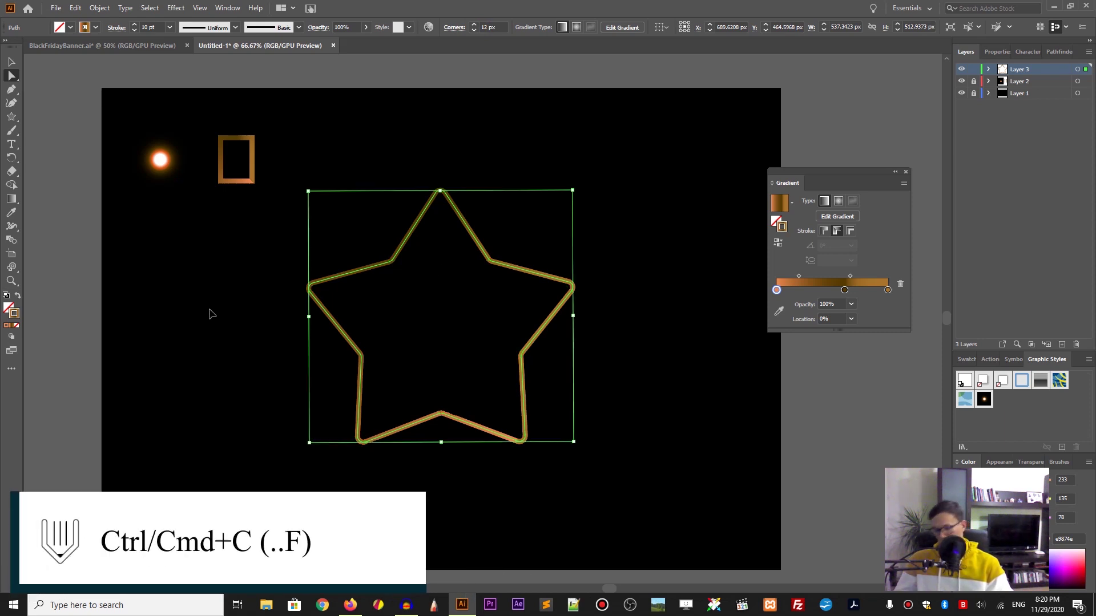
key("a")
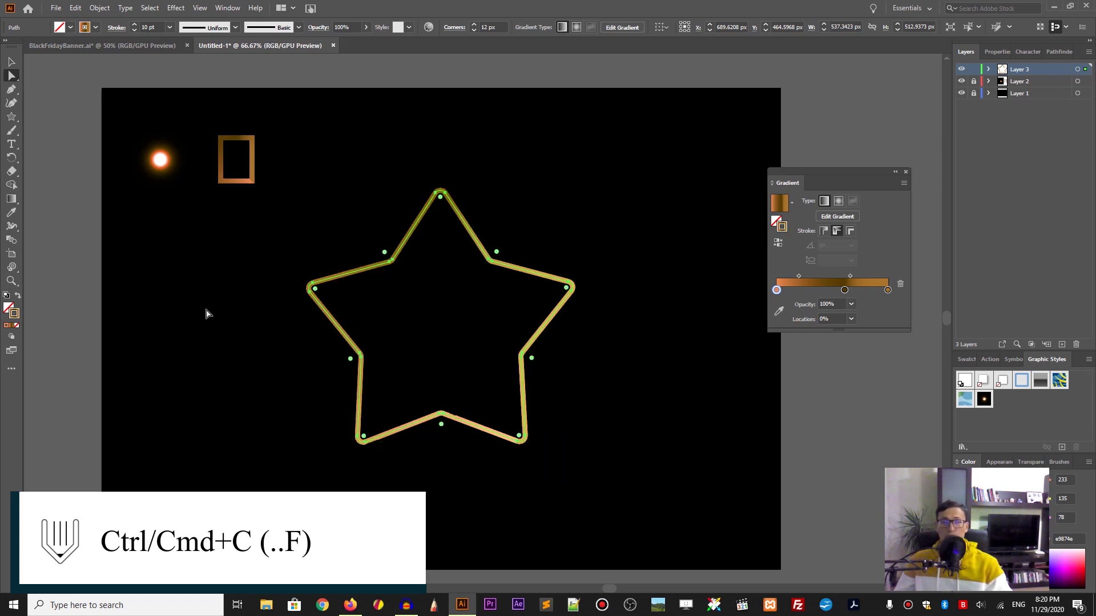
left_click(10, 65)
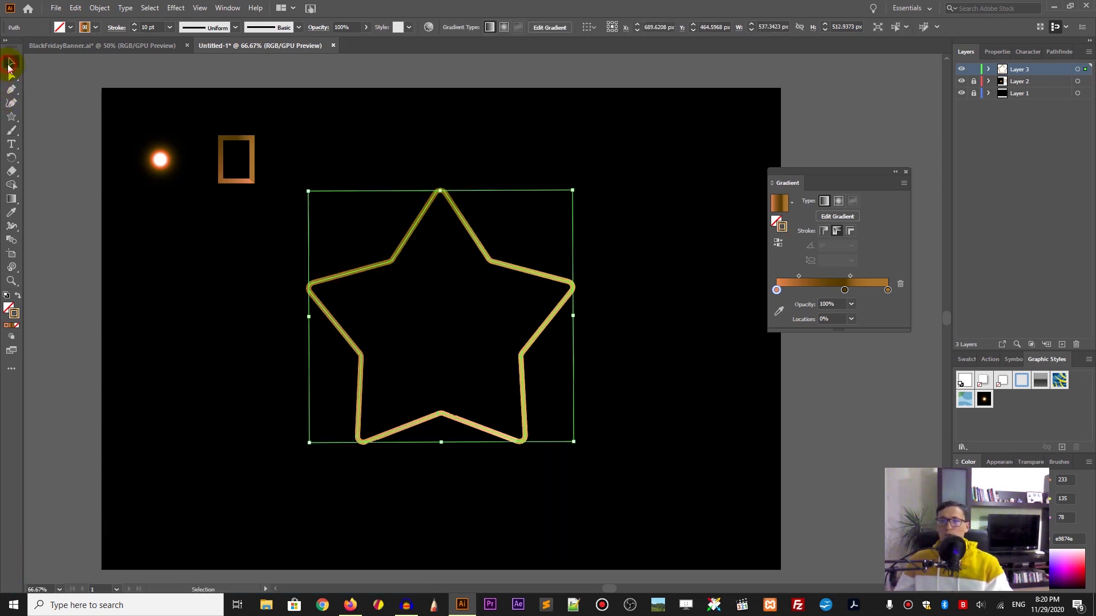
Select both stacked stars and move them together upwards and slightly to the right on the artboard.
left_click(158, 164)
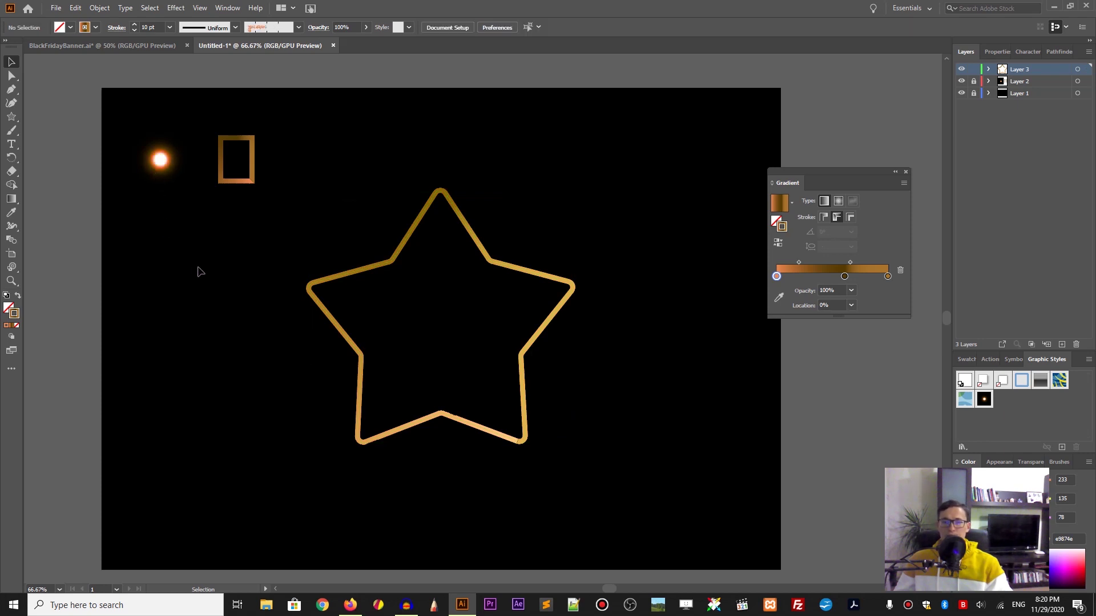
left_click_drag(233, 251, 372, 384)
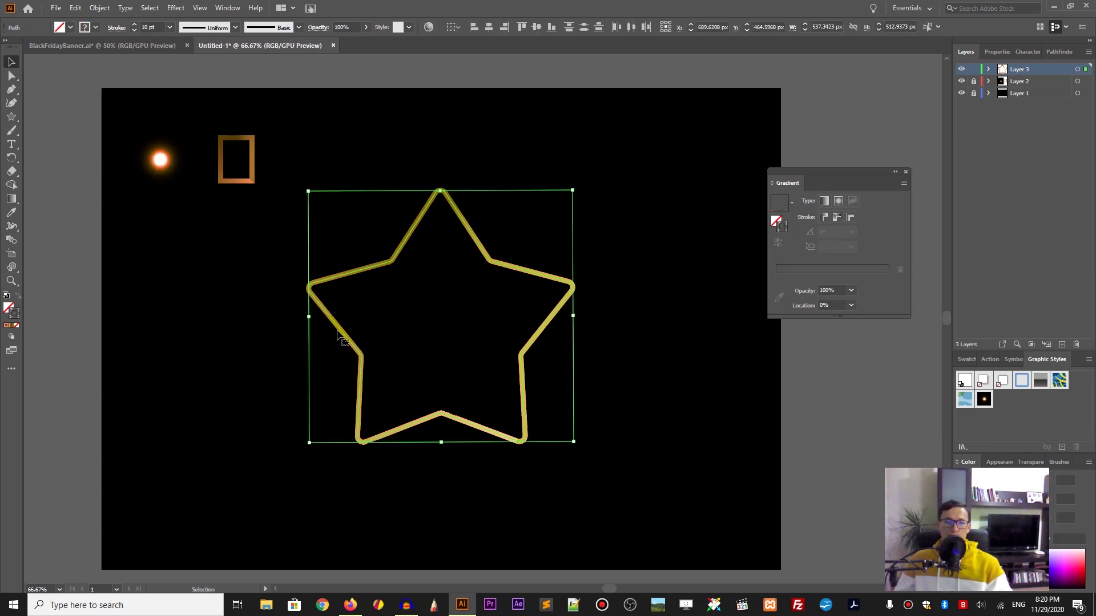
left_click_drag(338, 332, 362, 280)
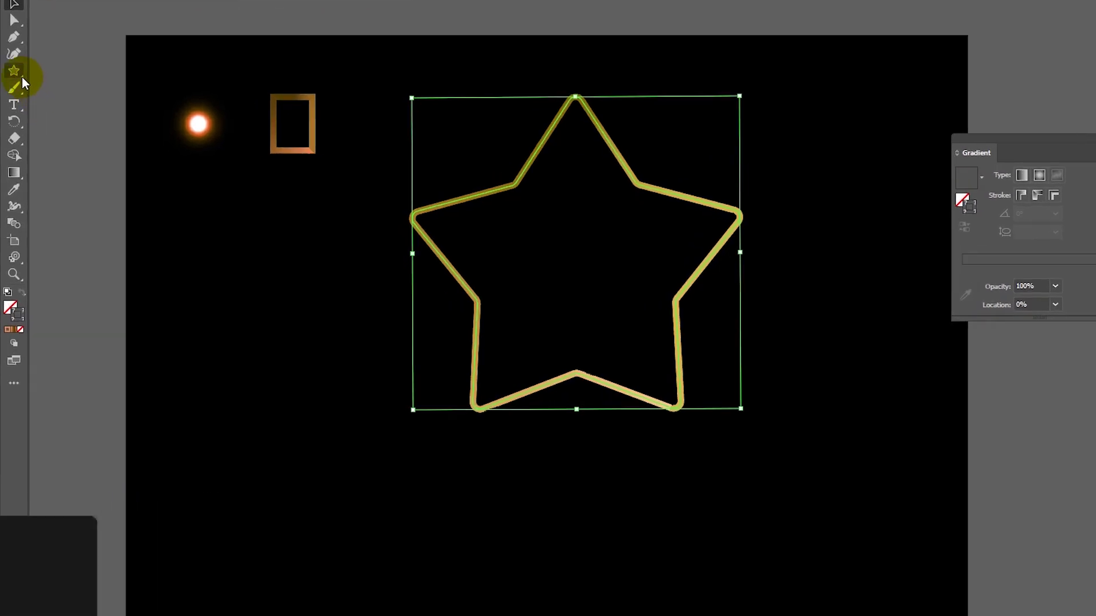
Draw a small circle on the empty area below the star's lower-left point with the Ellipse tool.
left_click(11, 117)
left_click(77, 88)
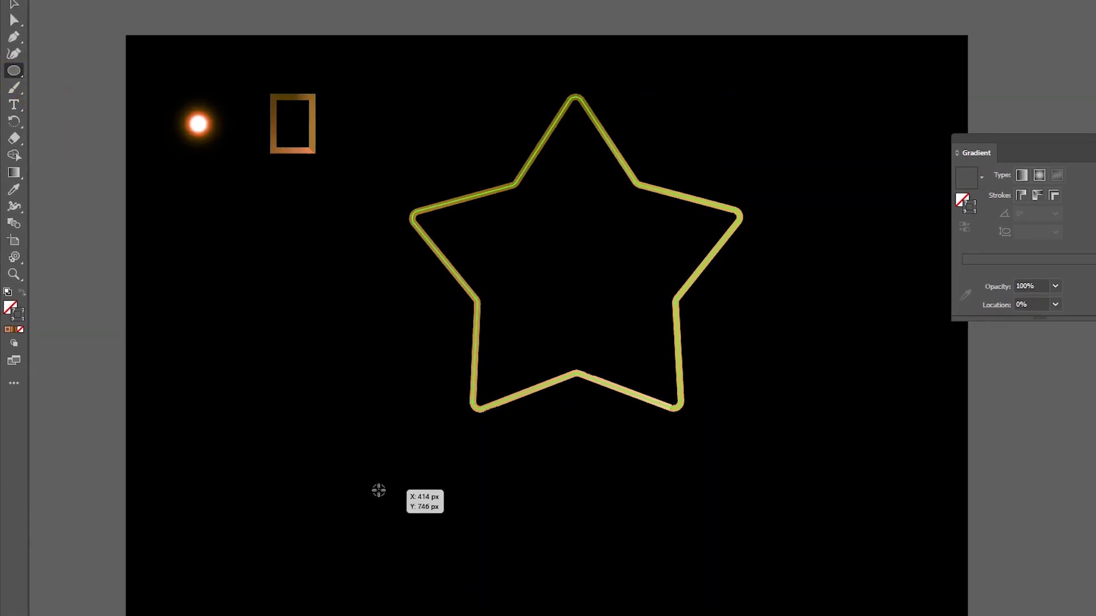
left_click_drag(377, 468, 400, 490)
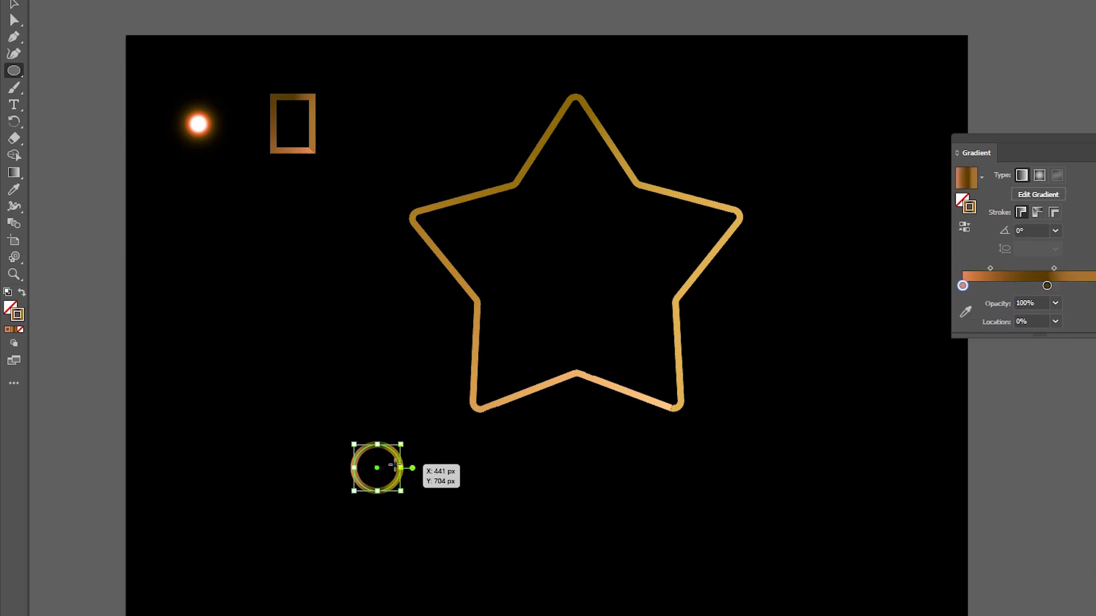
Swap the small circle's stroke and fill, and change its gradient fill to a solid orange.
key("shift+x")
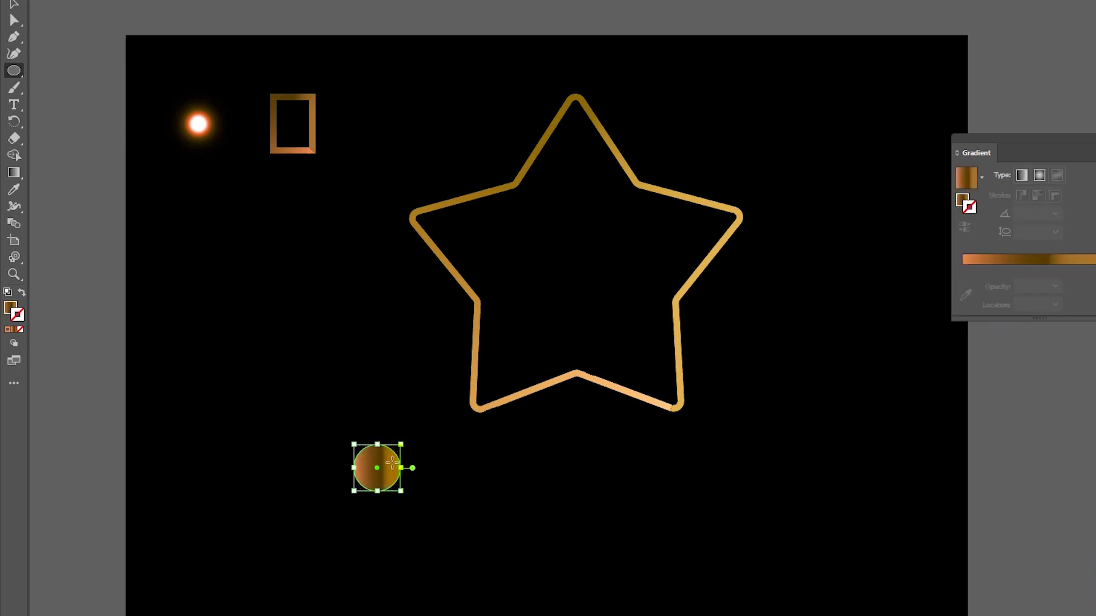
left_click(9, 310)
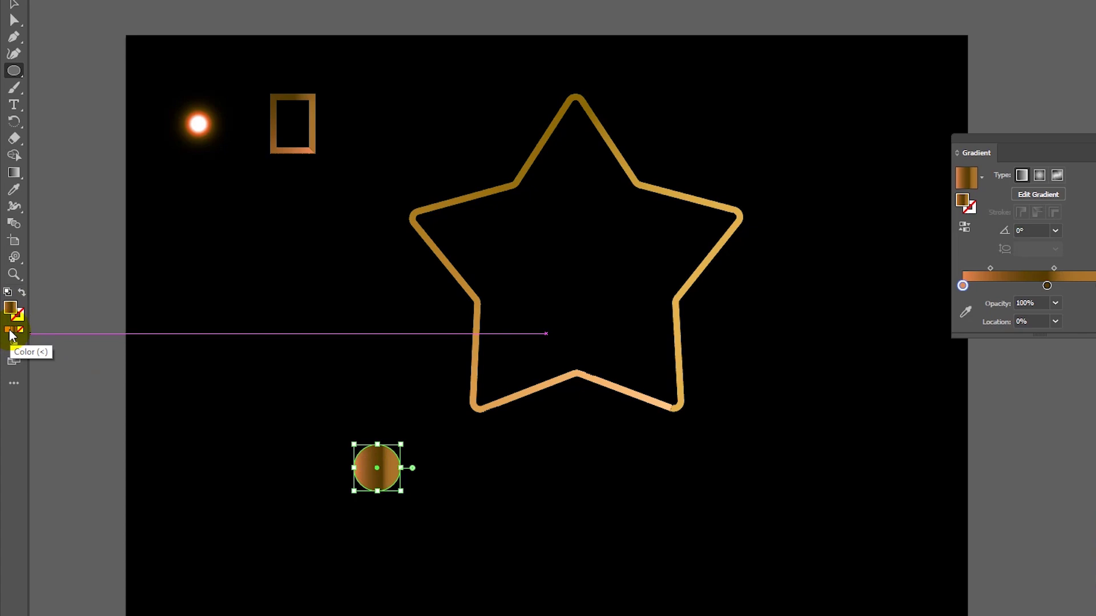
left_click(11, 336)
left_click(15, 6)
left_click_drag(377, 481, 371, 488)
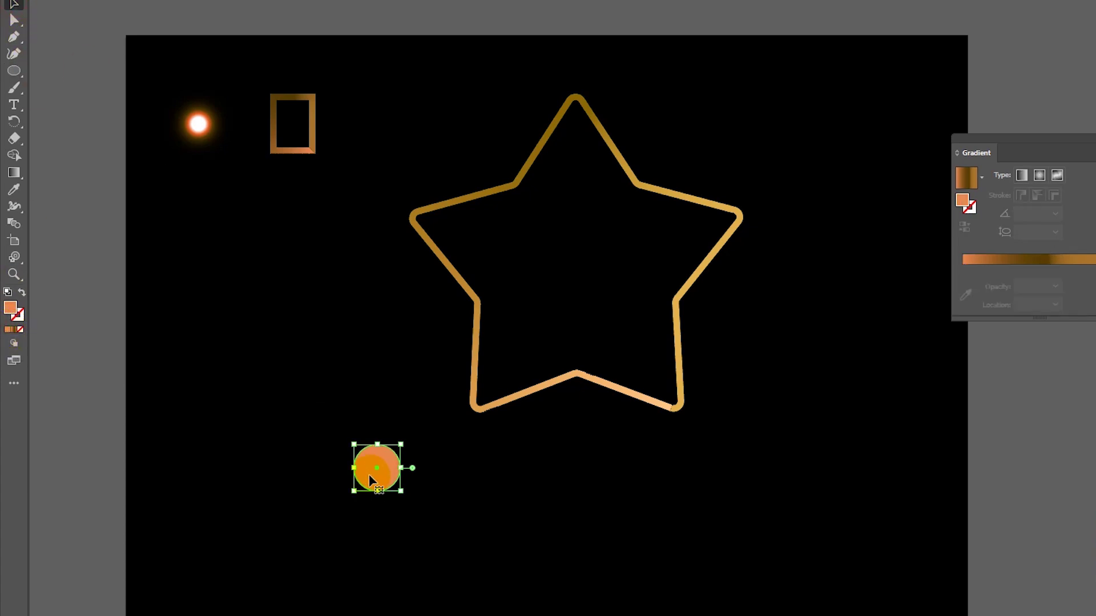
Save the small orange circle as a dynamic Movie Clip symbol in the symbol library and delete the circle from the artboard.
key("shift+ctrl+F11")
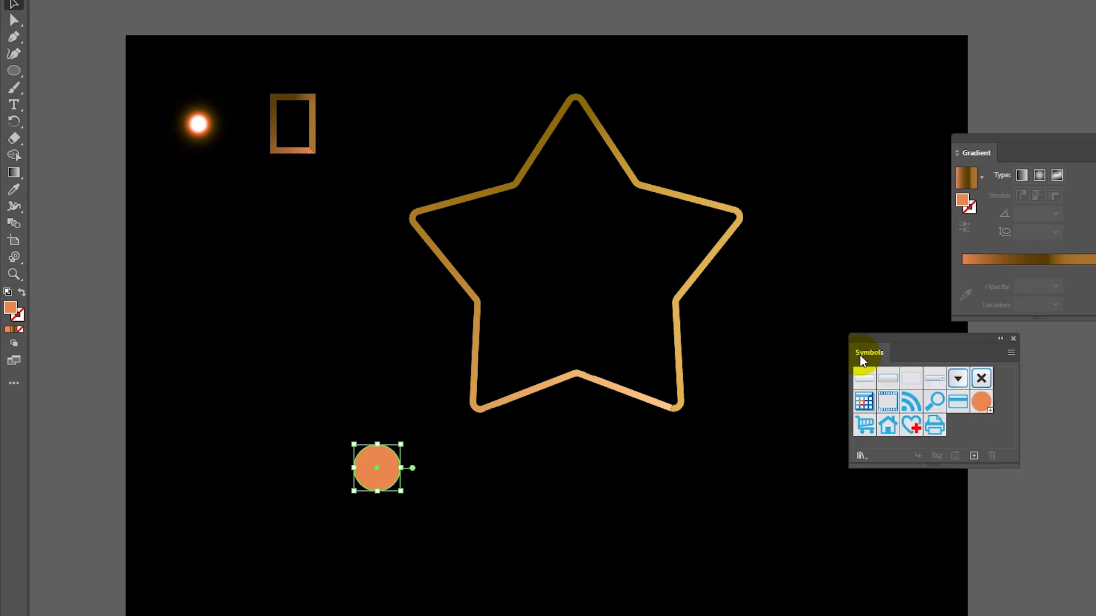
left_click_drag(900, 465, 896, 558)
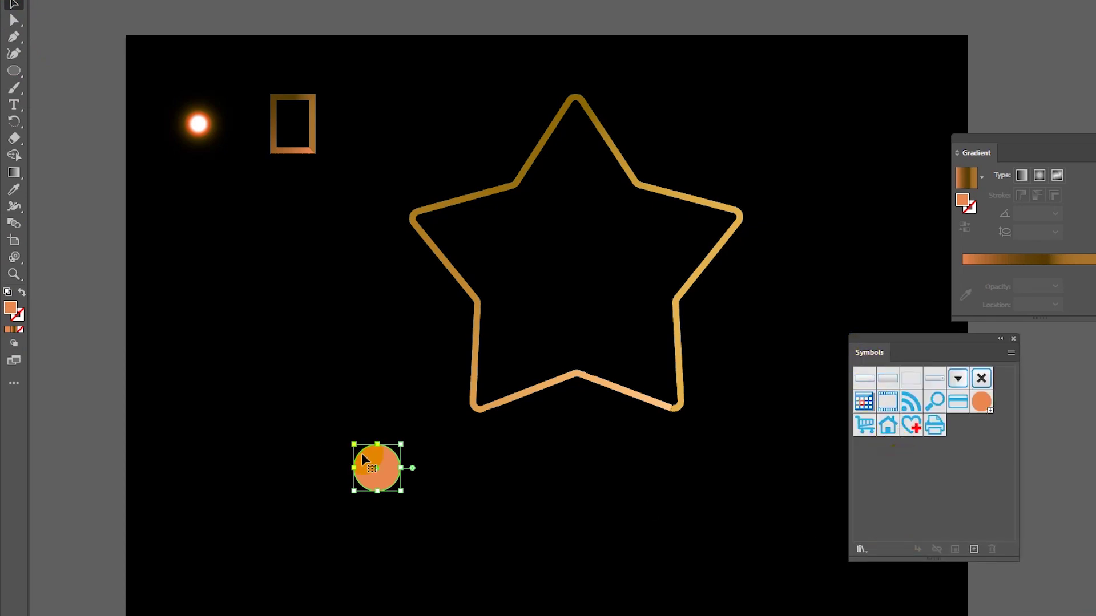
left_click_drag(368, 460, 925, 489)
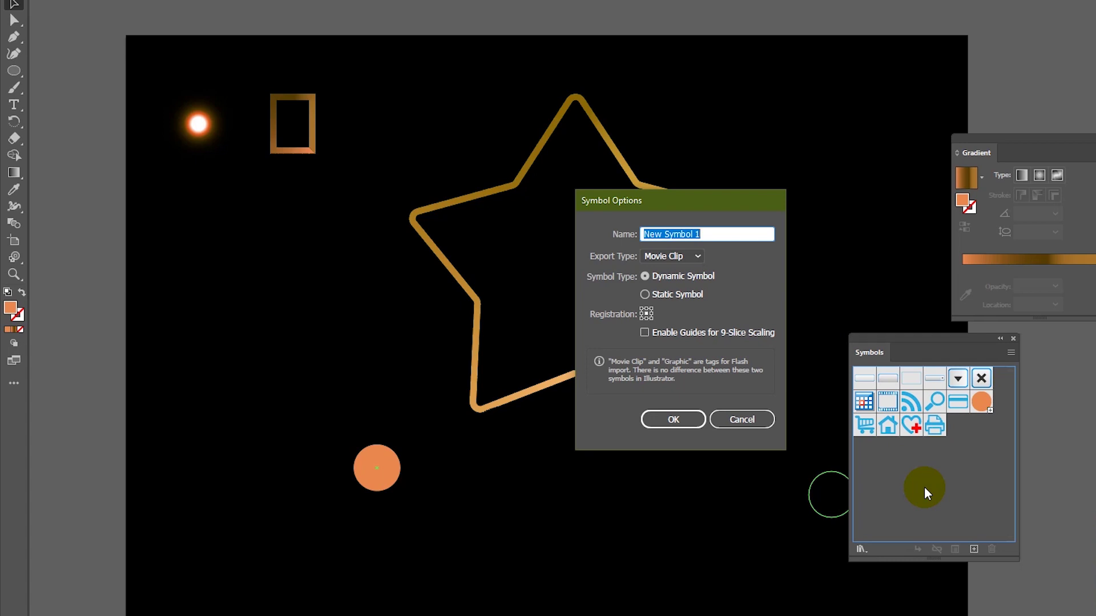
left_click(677, 419)
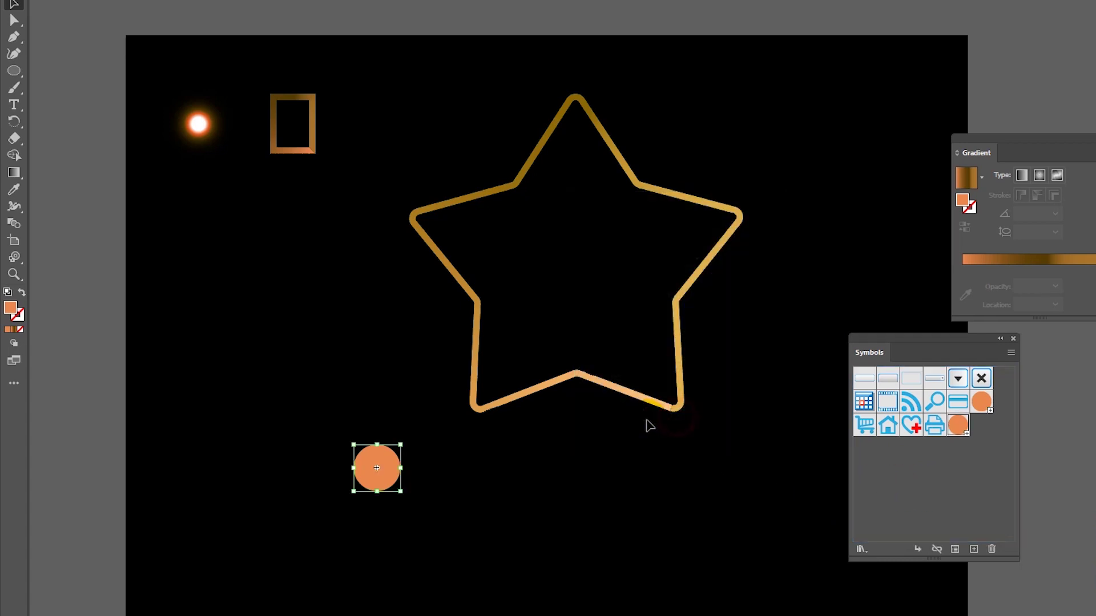
key("Delete")
Spray a horizontal band of orange circle symbols across the empty area below the star with the Symbol Sprayer tool.
left_click_drag(14, 257, 63, 259)
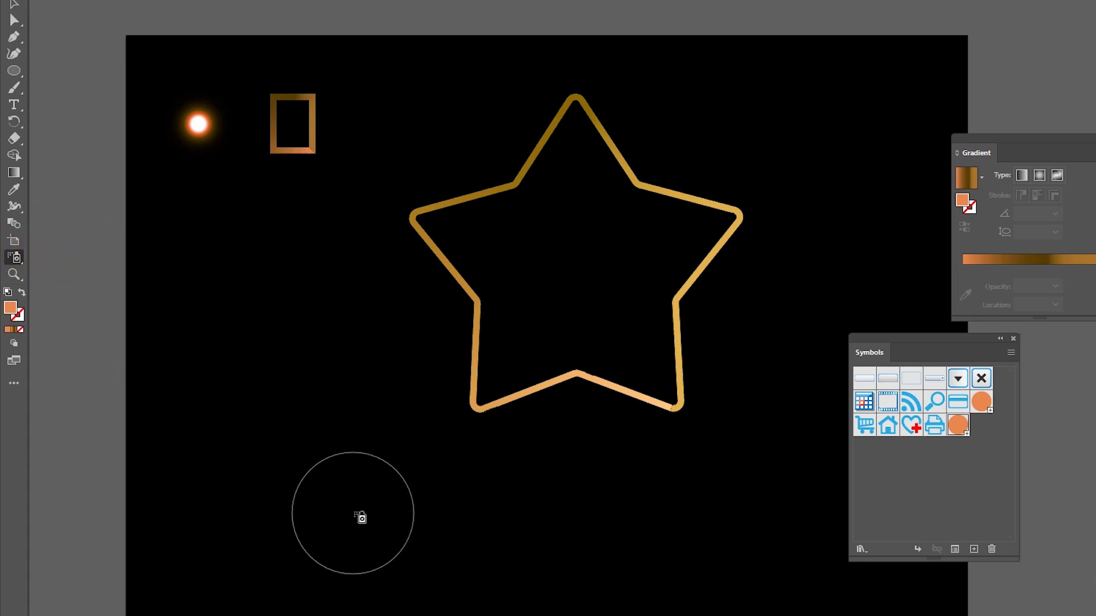
mouse_move(364, 474)
left_mouse_down()
mouse_move(383, 503)
mouse_move(355, 511)
left_mouse_up()
mouse_move(407, 477)
left_mouse_down()
mouse_move(484, 497)
mouse_move(434, 509)
mouse_move(448, 470)
mouse_move(518, 492)
mouse_move(577, 493)
mouse_move(539, 472)
mouse_move(515, 487)
mouse_move(520, 516)
mouse_move(566, 524)
left_mouse_up()
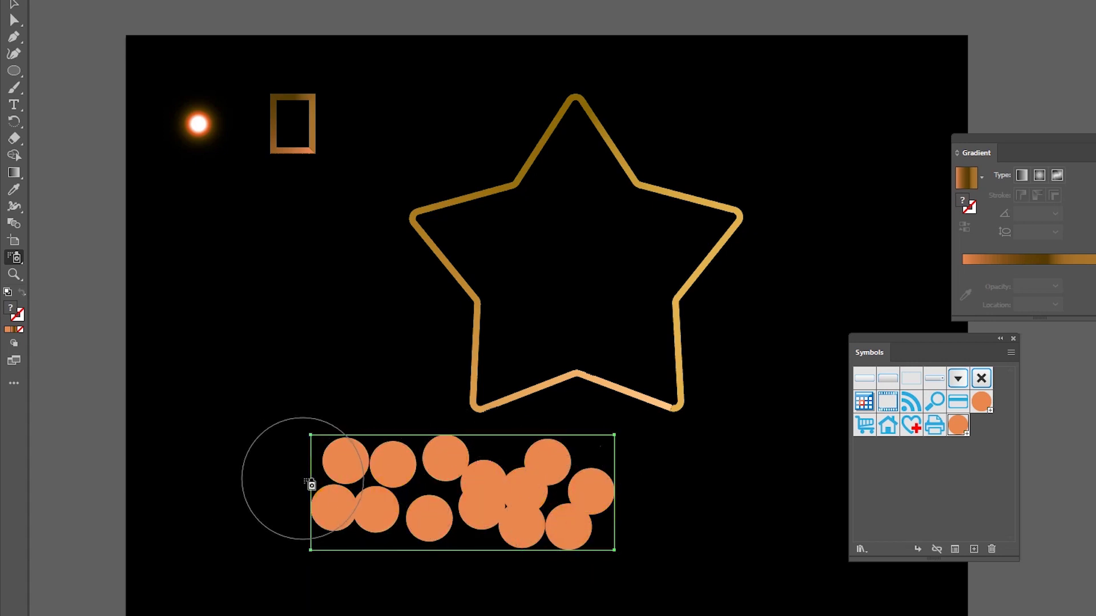
Vary the sizes of the sprayed circles with the Symbol Sizer tool, shrinking some and enlarging others.
left_click(15, 258)
left_click_drag(14, 258, 88, 273)
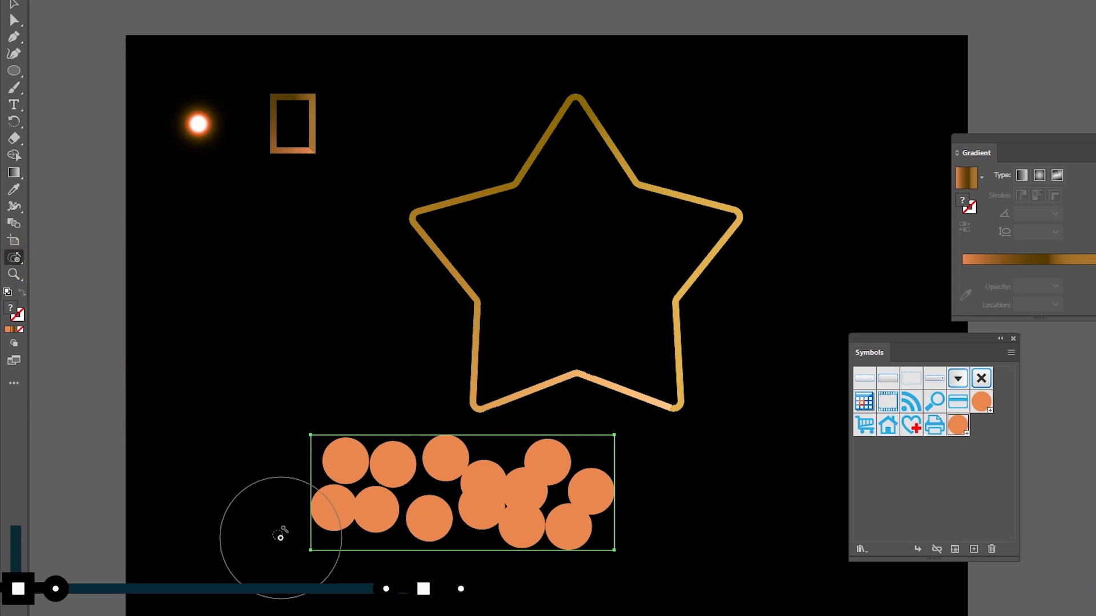
left_click(9, 387)
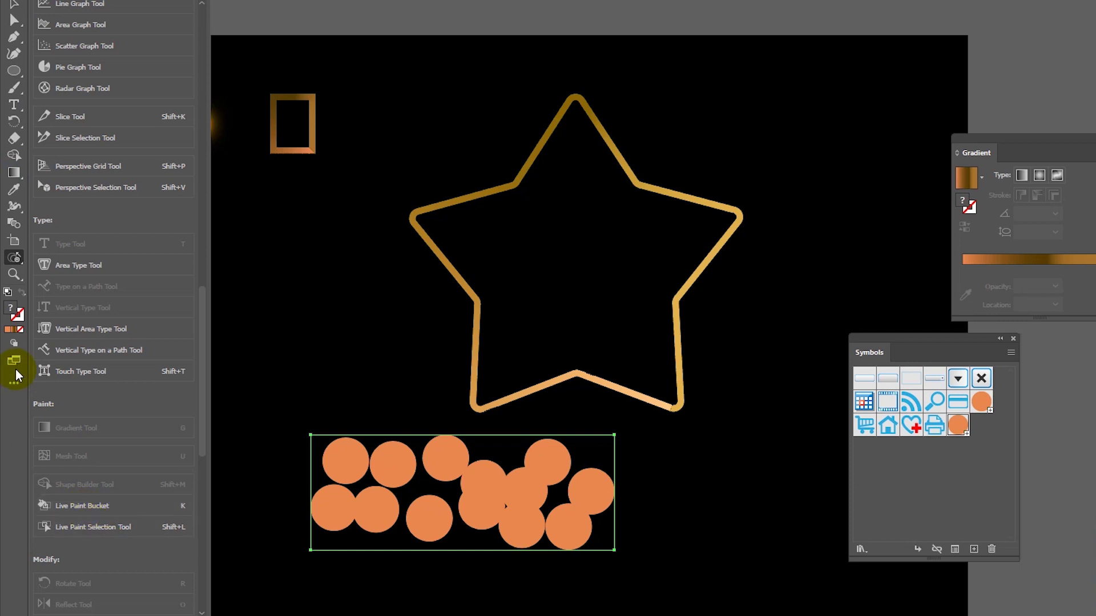
scroll(111, 354, "down", 10)
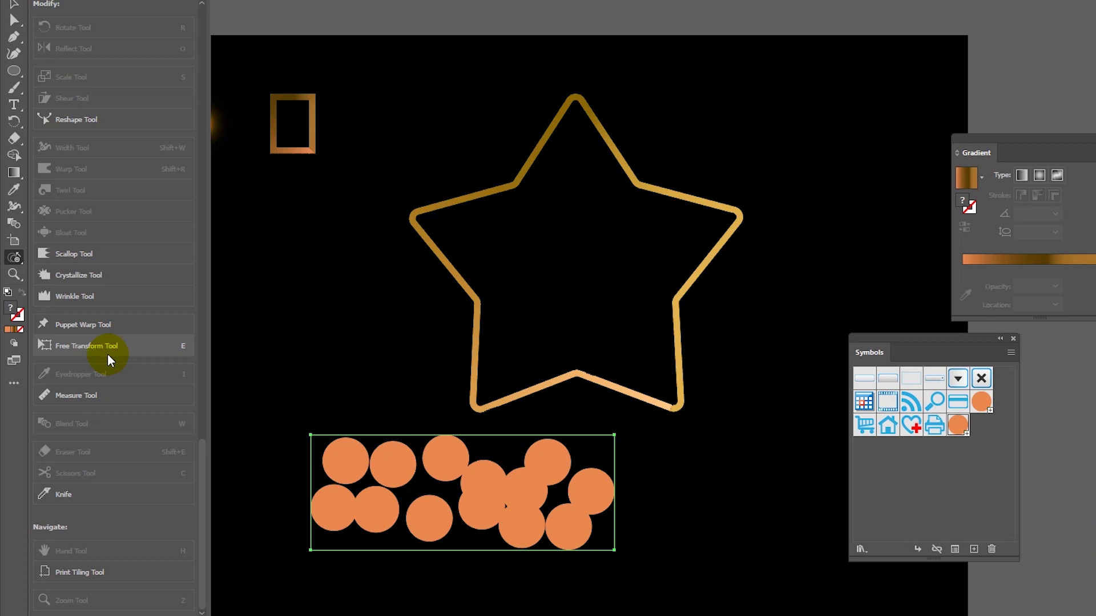
left_click(13, 383)
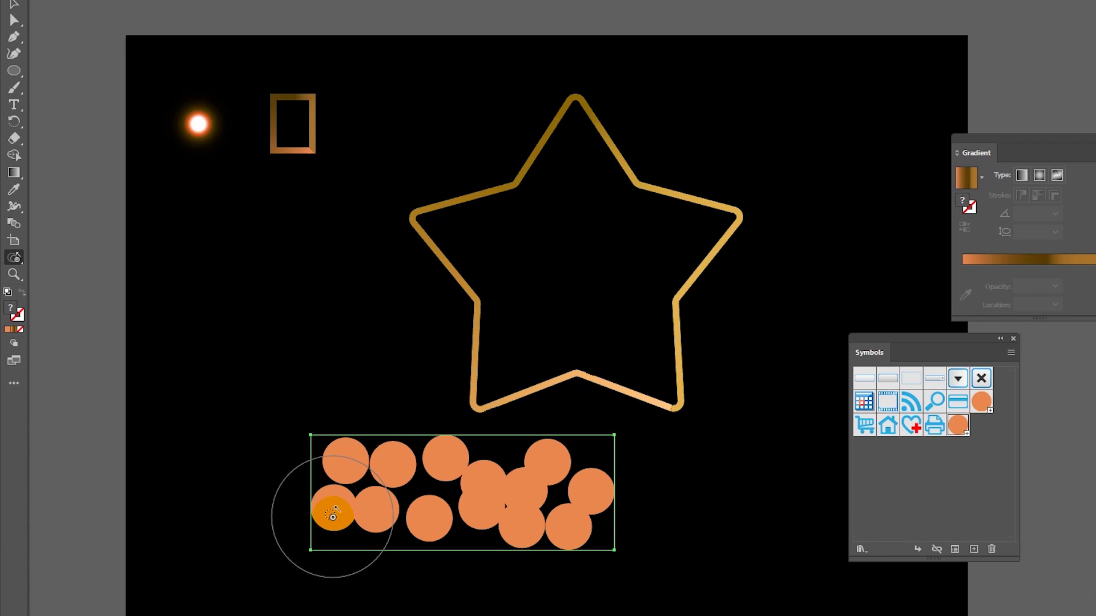
left_click(333, 516, "alt")
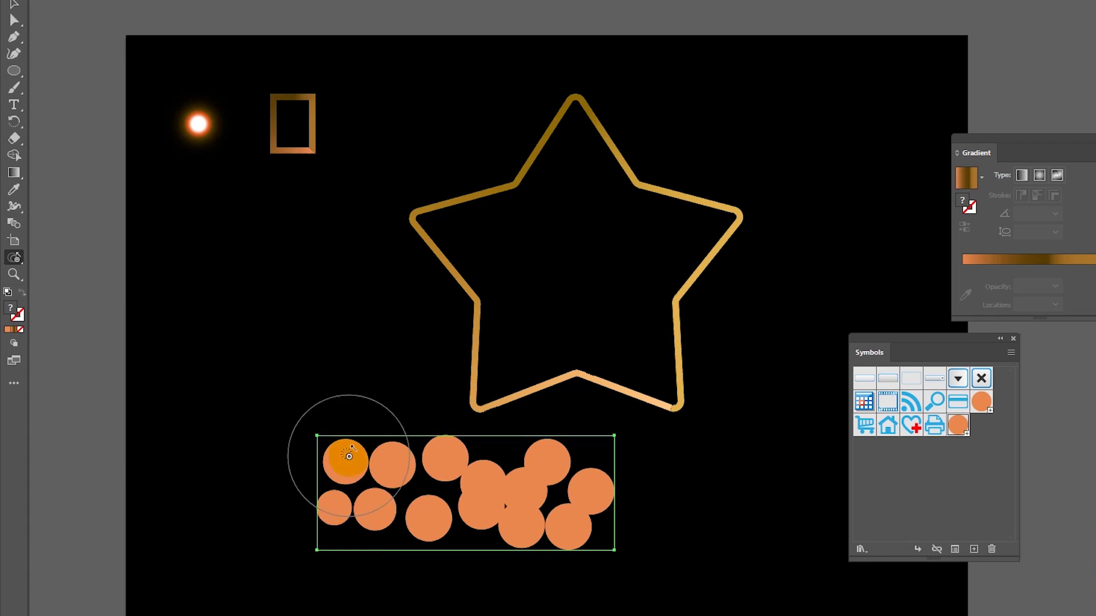
mouse_move(348, 456)
left_mouse_down()
mouse_move(427, 521)
mouse_move(527, 486)
left_mouse_up()
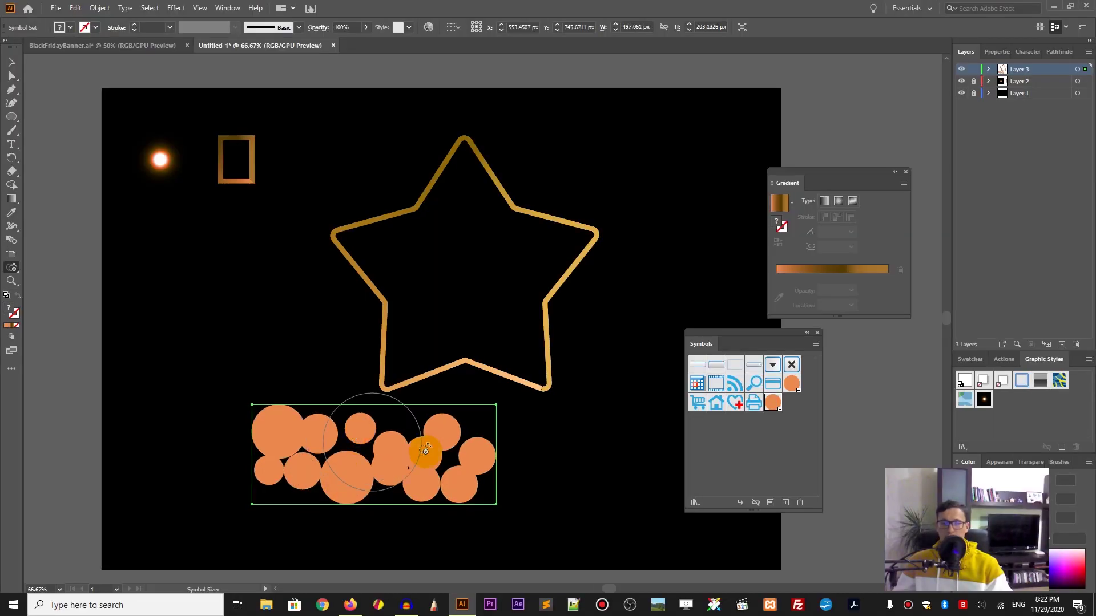
mouse_move(425, 451)
left_mouse_down()
mouse_move(423, 484)
mouse_move(433, 445)
mouse_move(466, 495)
mouse_move(481, 459)
left_mouse_up()
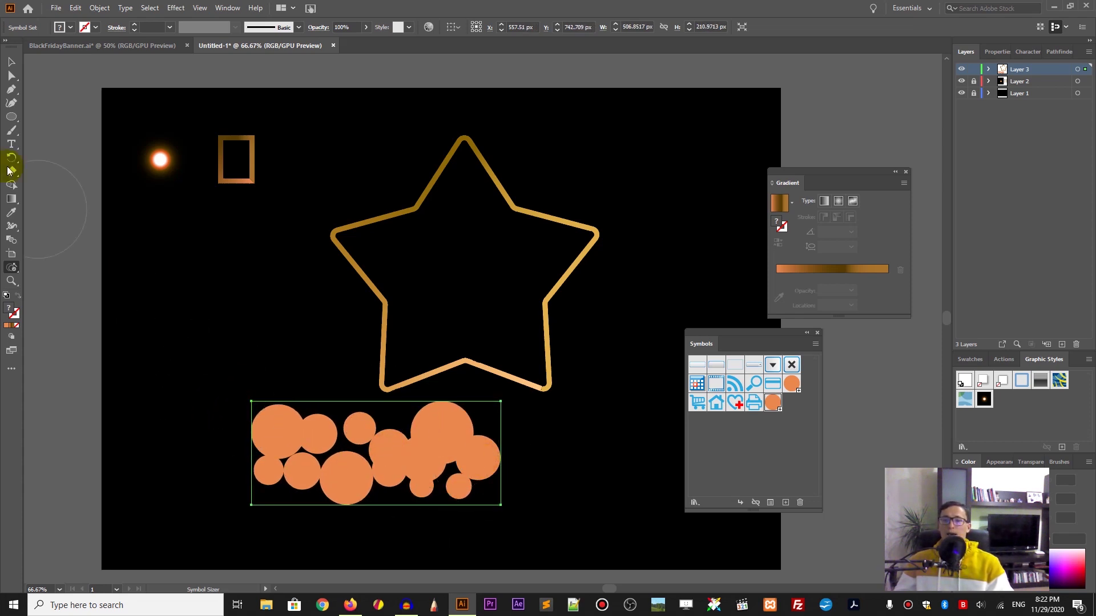
Move the sprayed circle set about 132 px to the right and 14 px up, beneath the star.
left_click(11, 65)
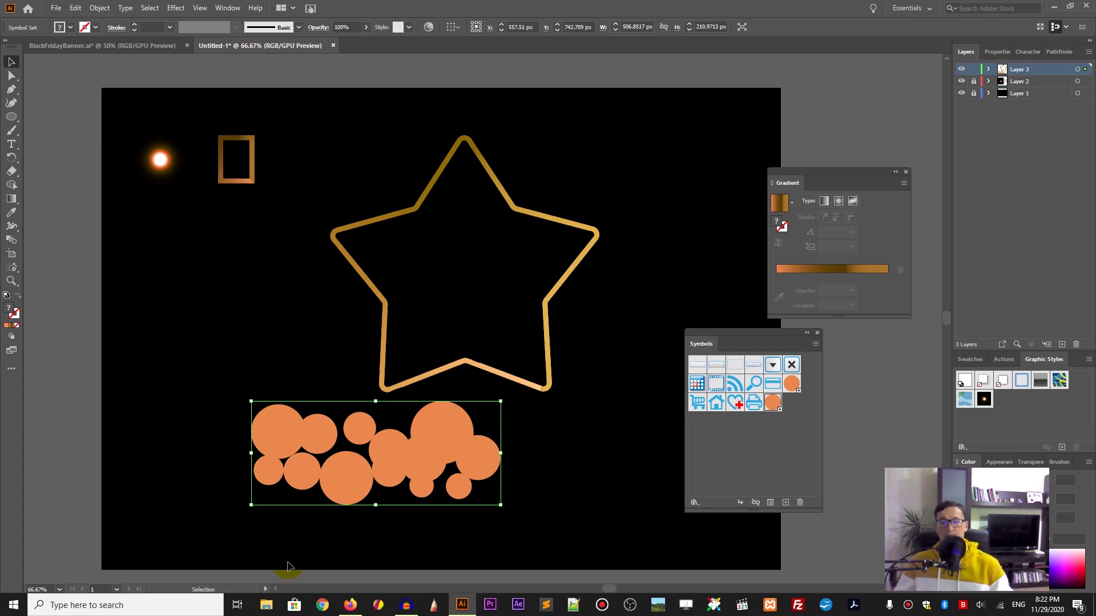
left_click_drag(355, 477, 405, 472)
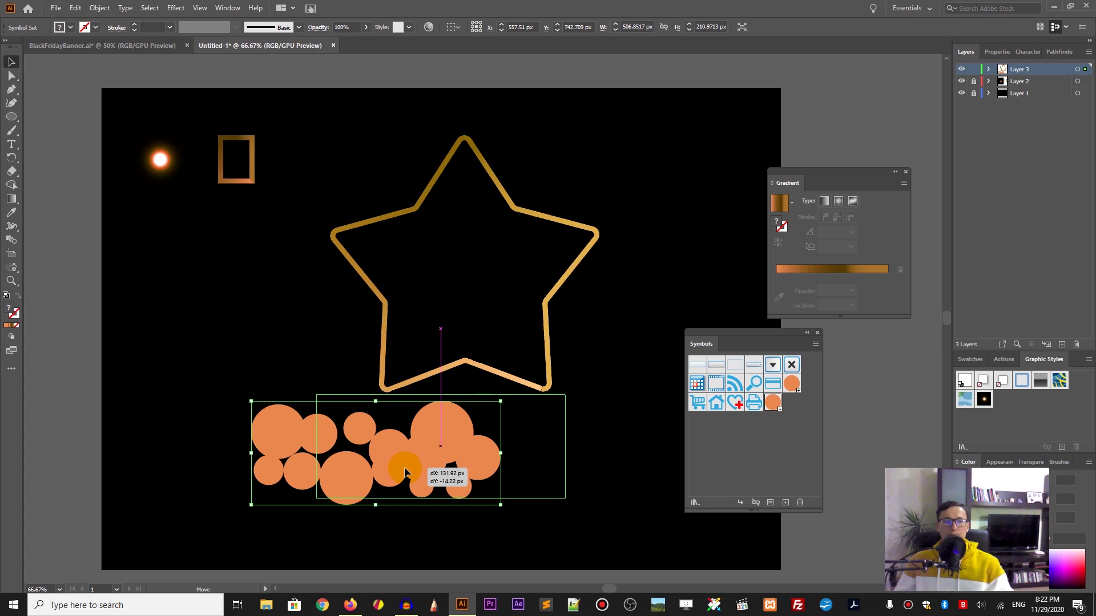
left_click_drag(405, 471, 404, 471)
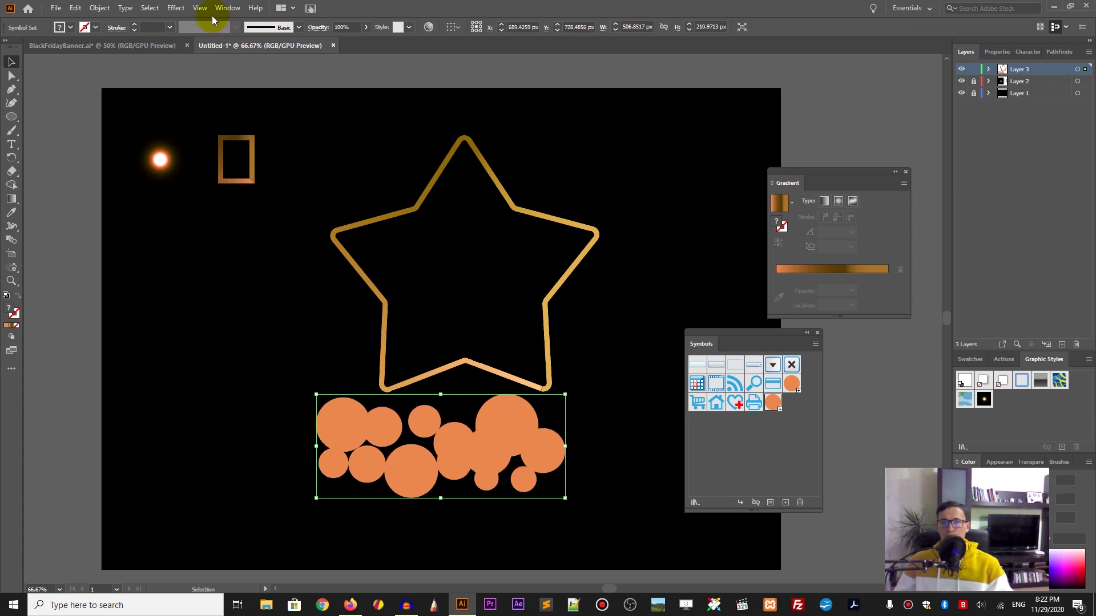
Display the Brushes panel and detach it so it floats beside the star.
left_click(229, 14)
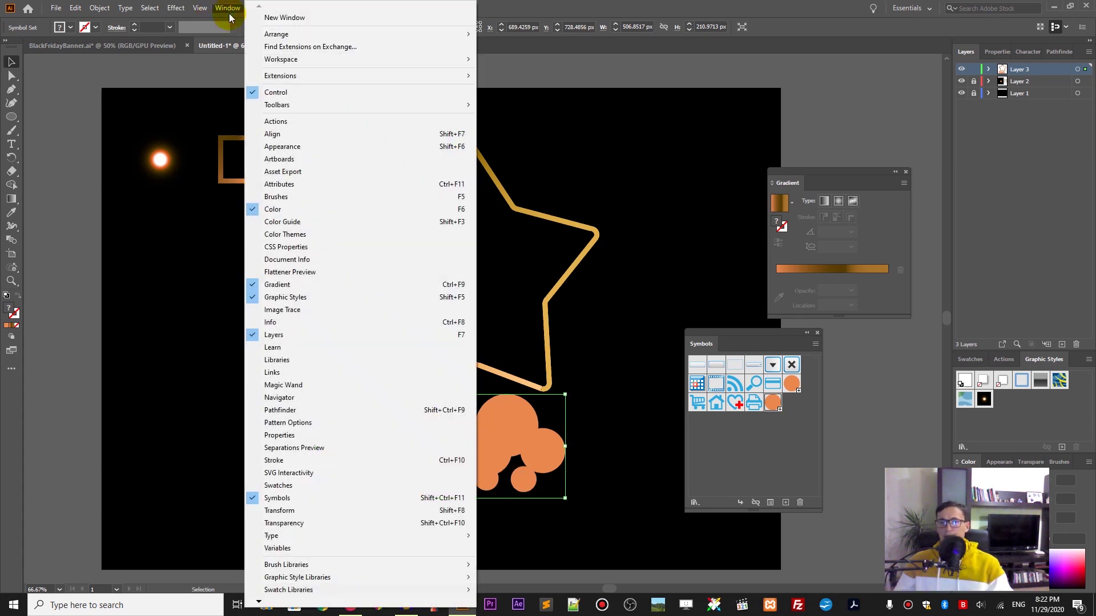
left_click(287, 197)
mouse_move(1056, 461)
left_mouse_down()
mouse_move(607, 182)
mouse_move(621, 165)
left_mouse_up()
Create a pattern brush from the sprayed circles with 5% spacing, and delete the circle set from the artboard.
left_click_drag(421, 420, 629, 297)
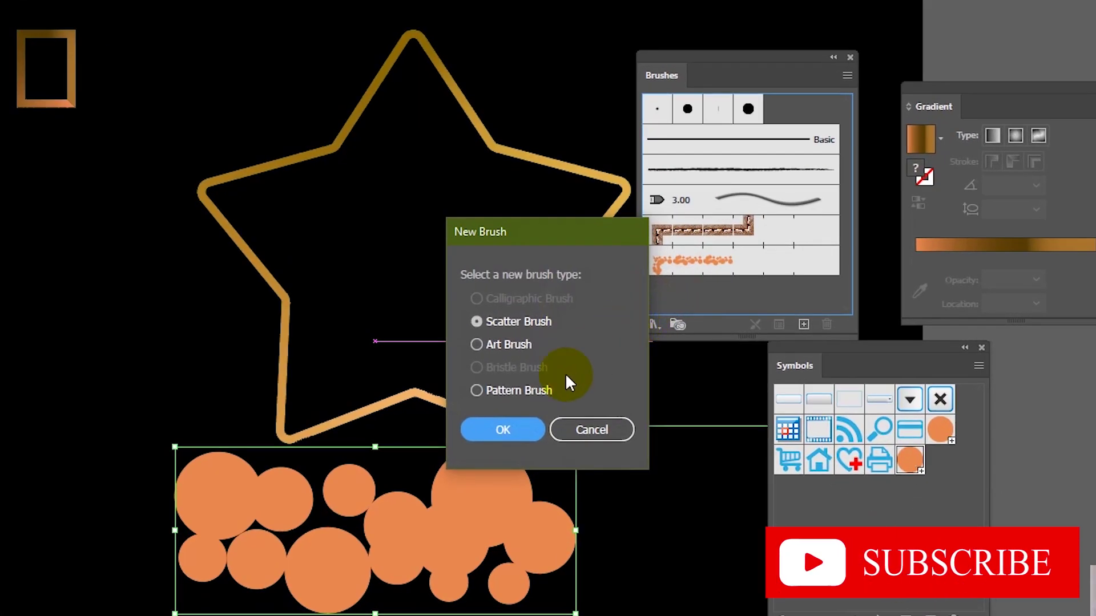
left_click(540, 390)
left_click(499, 430)
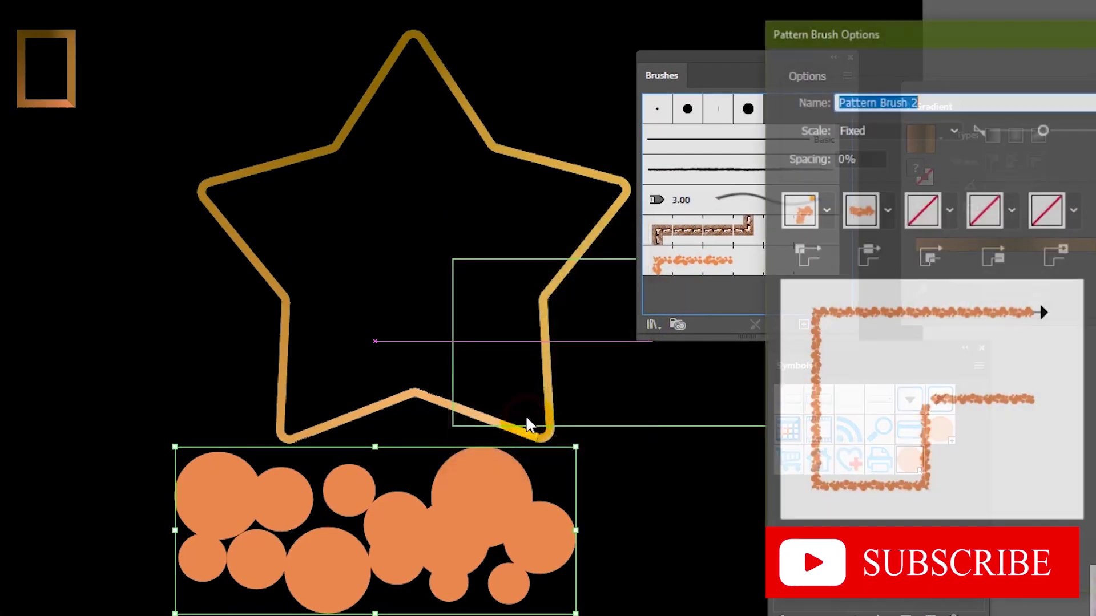
double_click(854, 153)
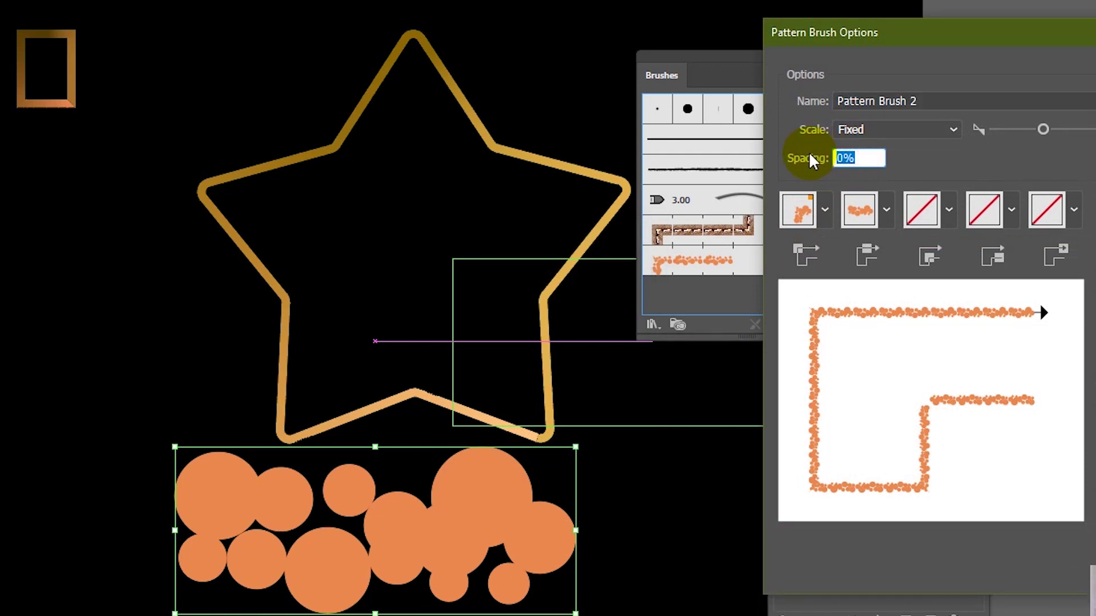
type("5")
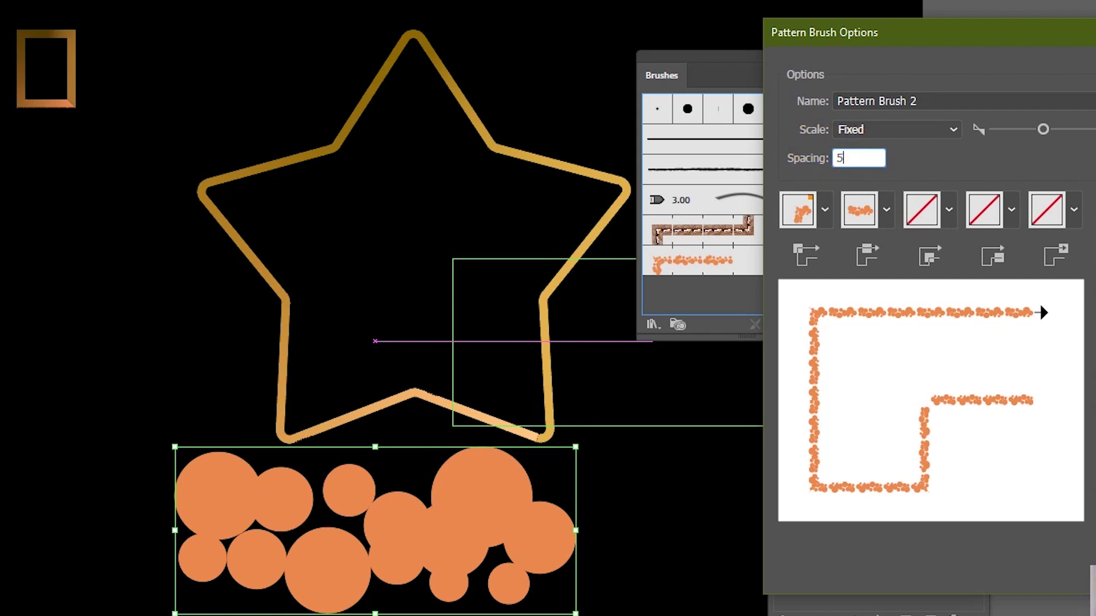
key("Return")
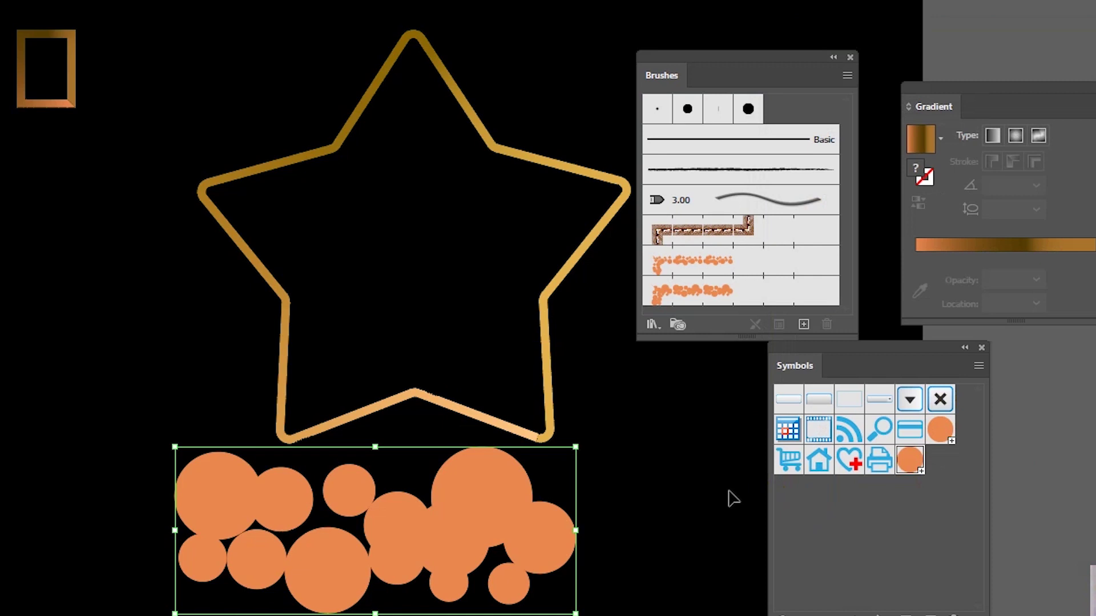
key("Delete")
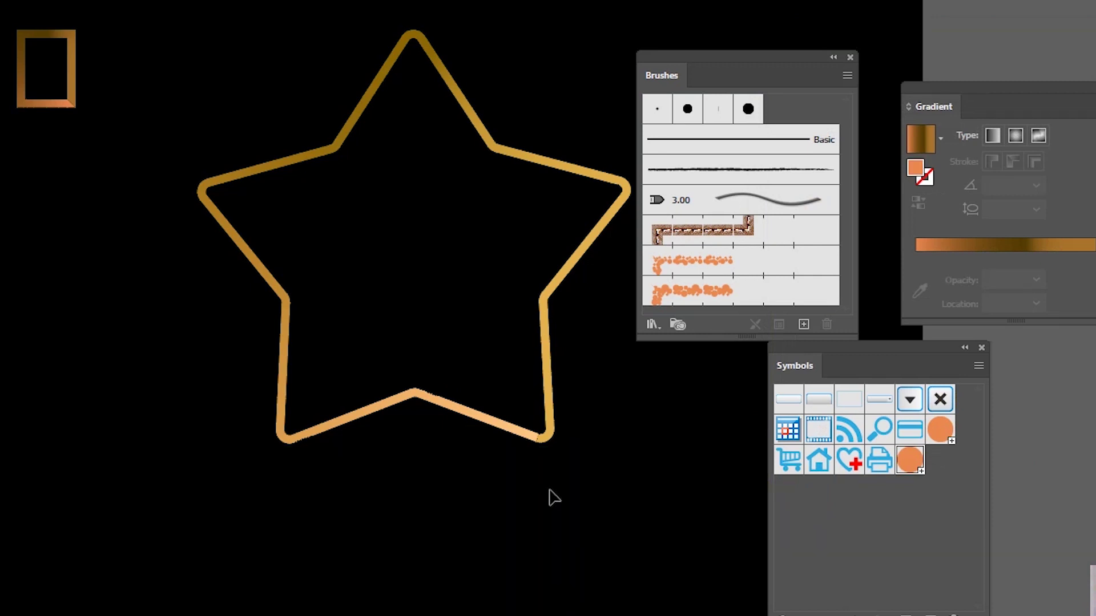
Apply the new circle pattern brush to the front star's path and reduce its stroke weight to 0.25 pt.
left_click(430, 398)
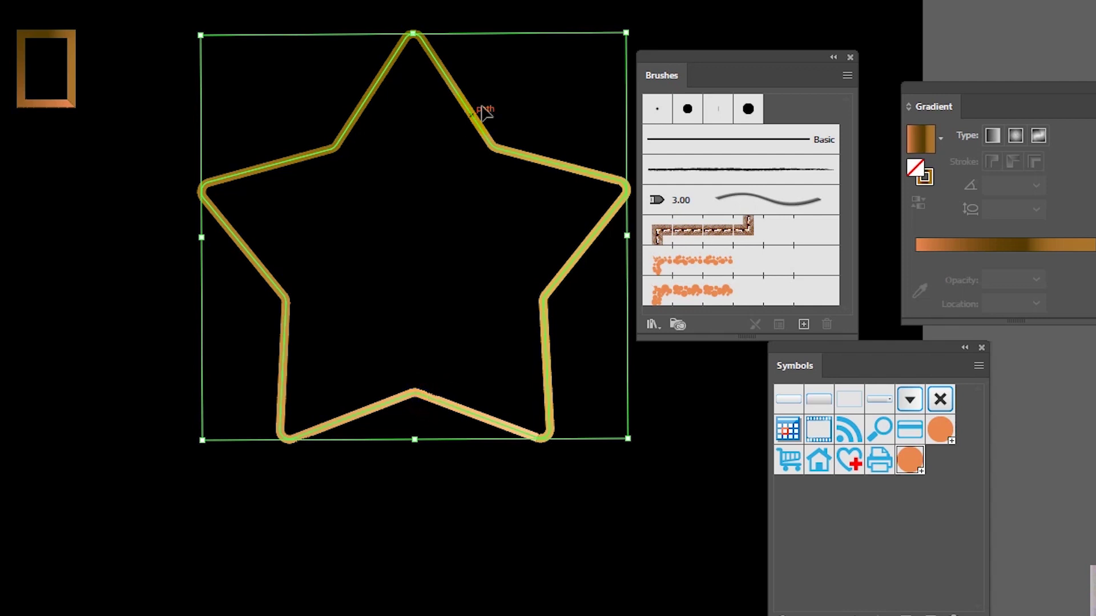
left_click(675, 323)
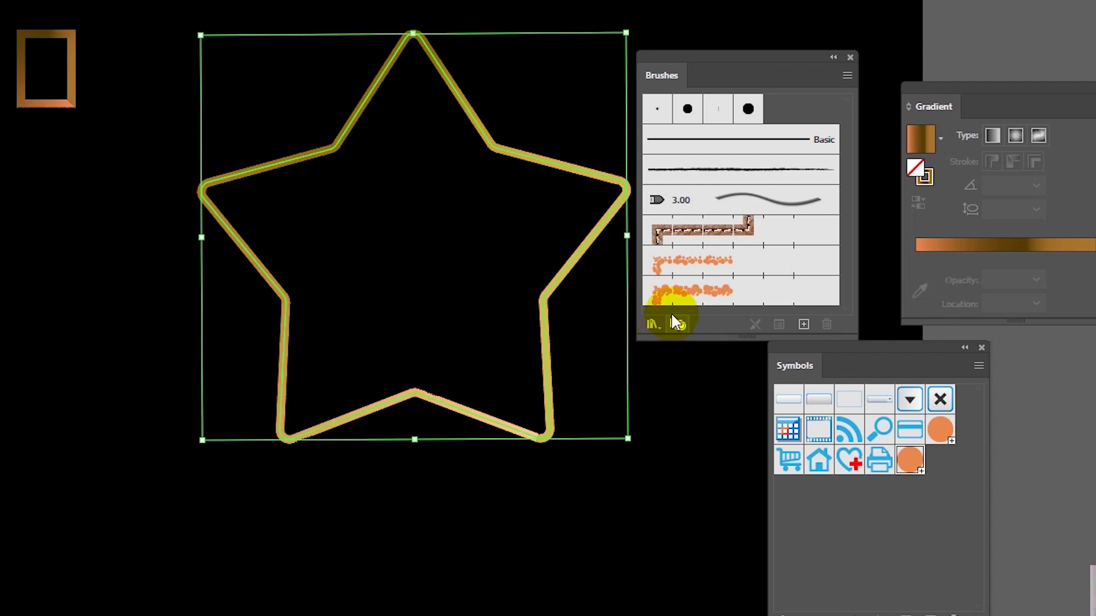
left_click(698, 300)
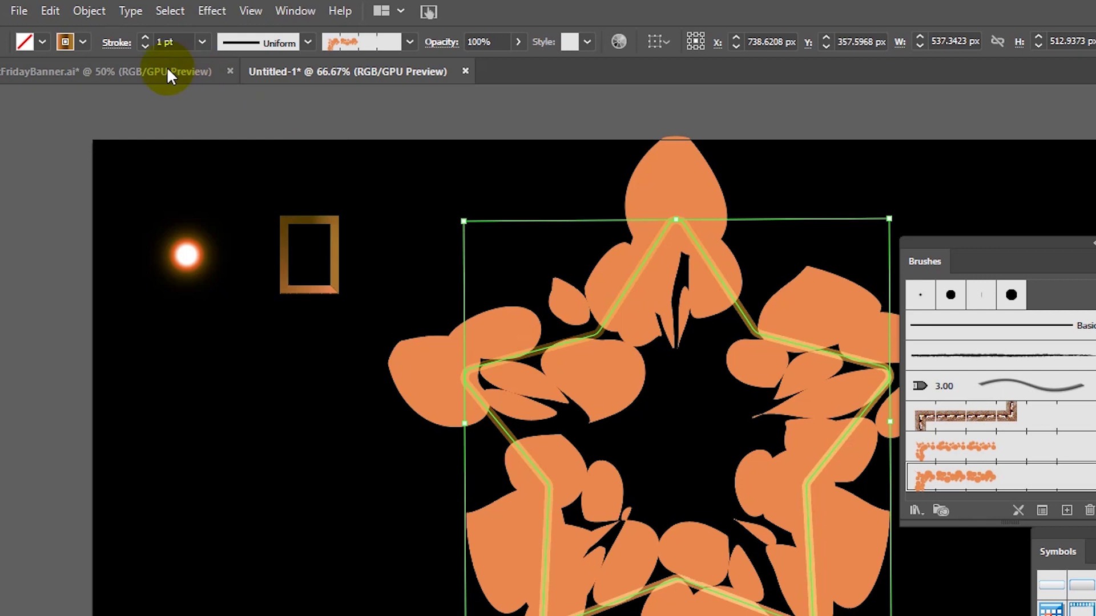
left_click(147, 47)
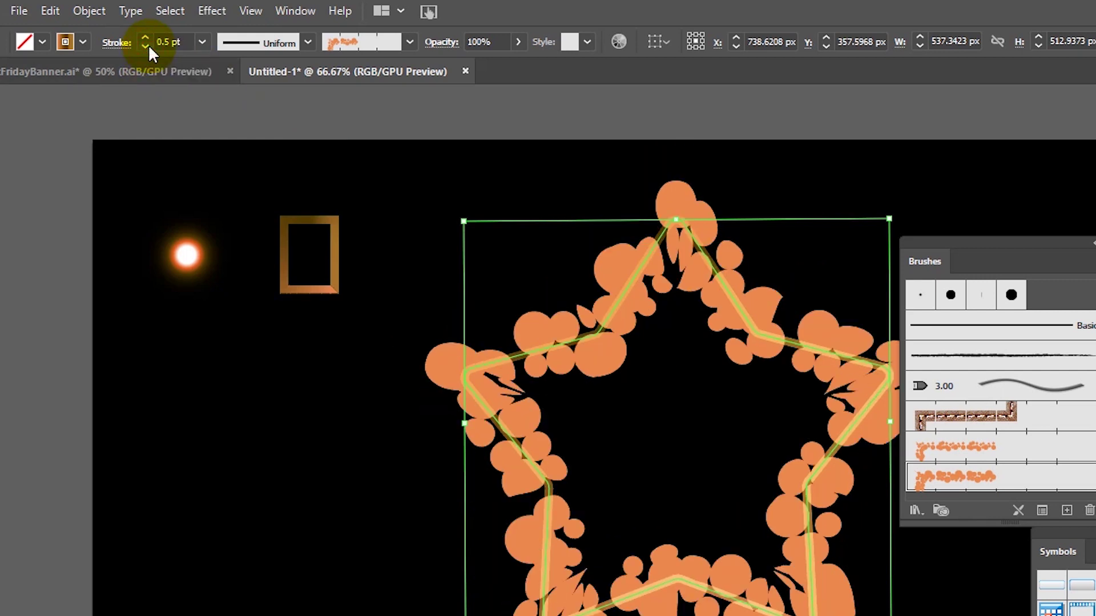
left_click(147, 47)
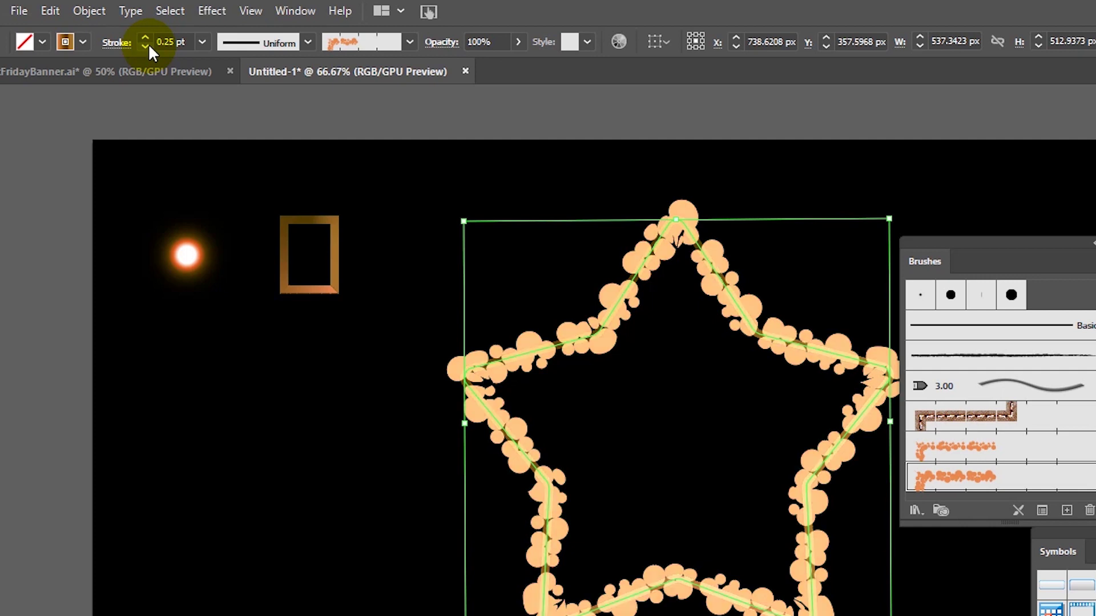
Set the stroke weight of the selected circle-brushed star to 0.3 pt.
left_click(175, 41)
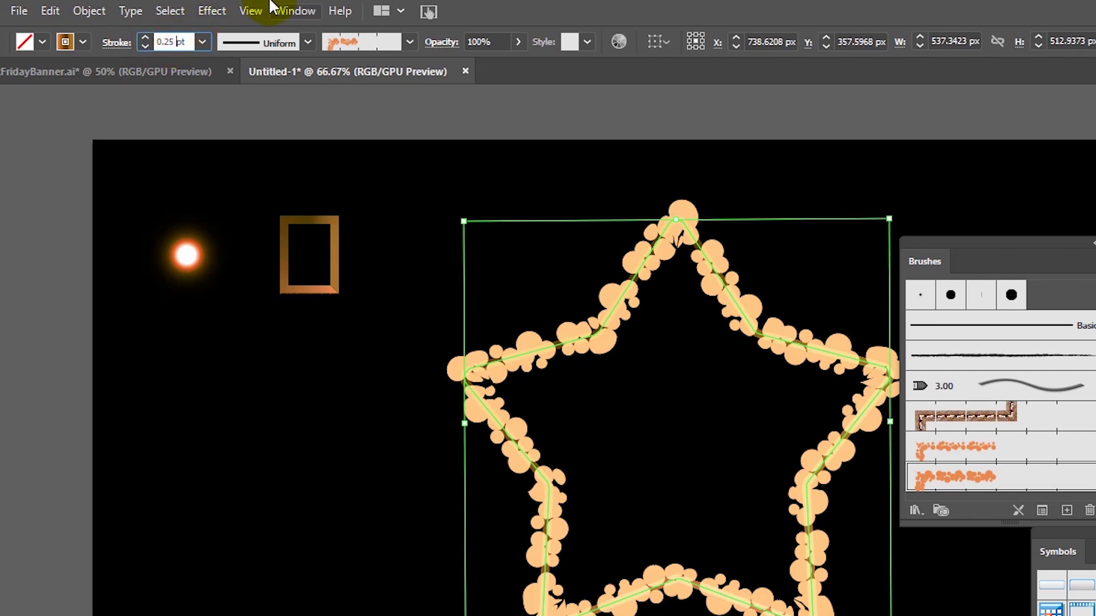
key("BackSpace")
key("BackSpace")
type("3")
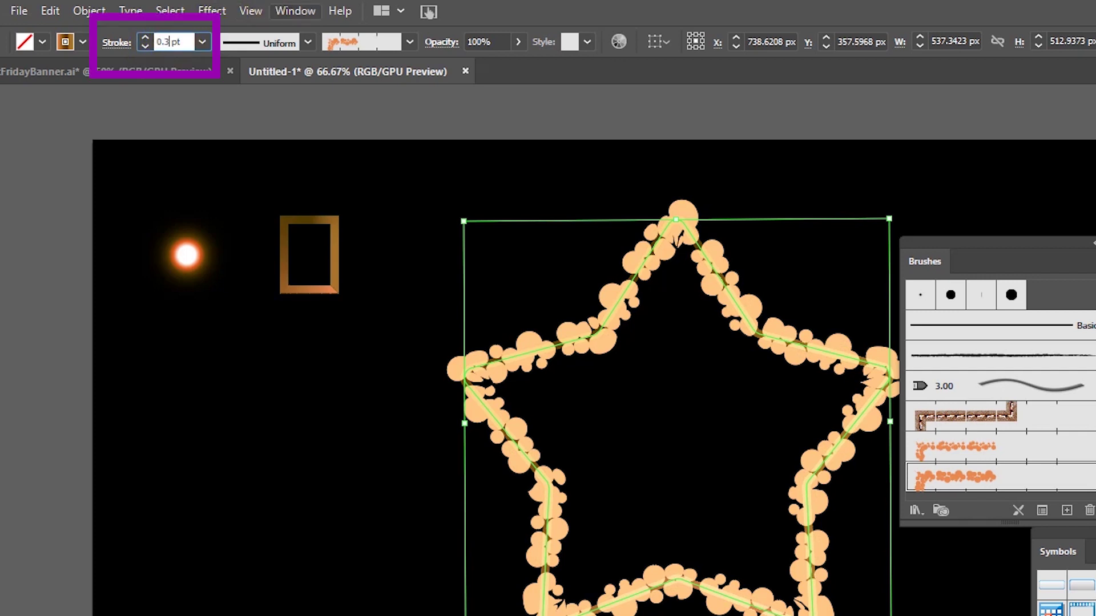
key("Return")
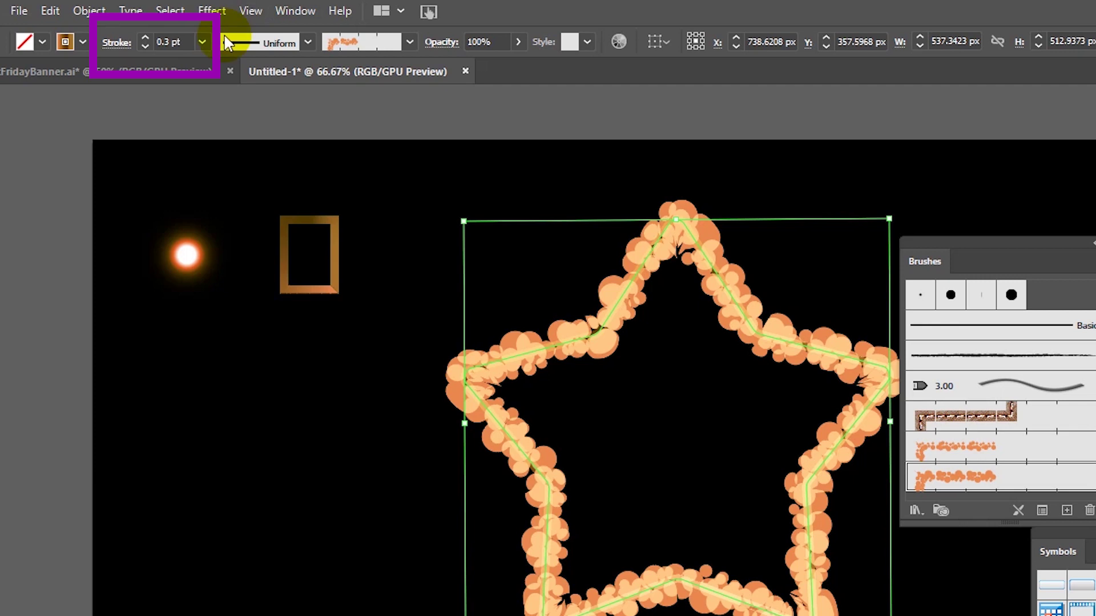
Set the stroke weight of the remaining circle-brushed star copy to 0.4 pt.
left_click(282, 123)
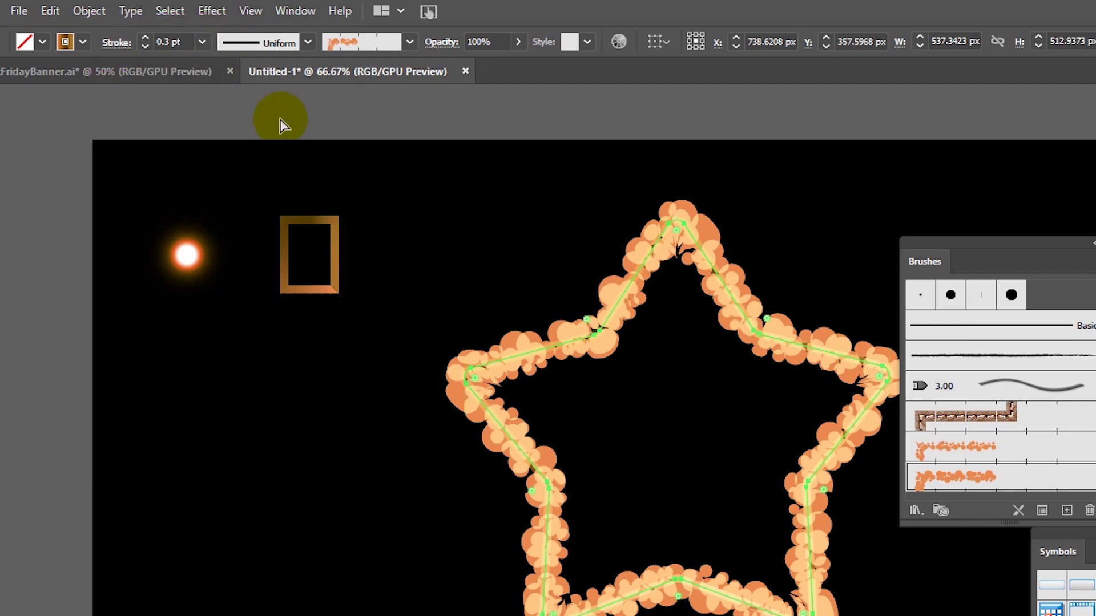
key("ctrl+z")
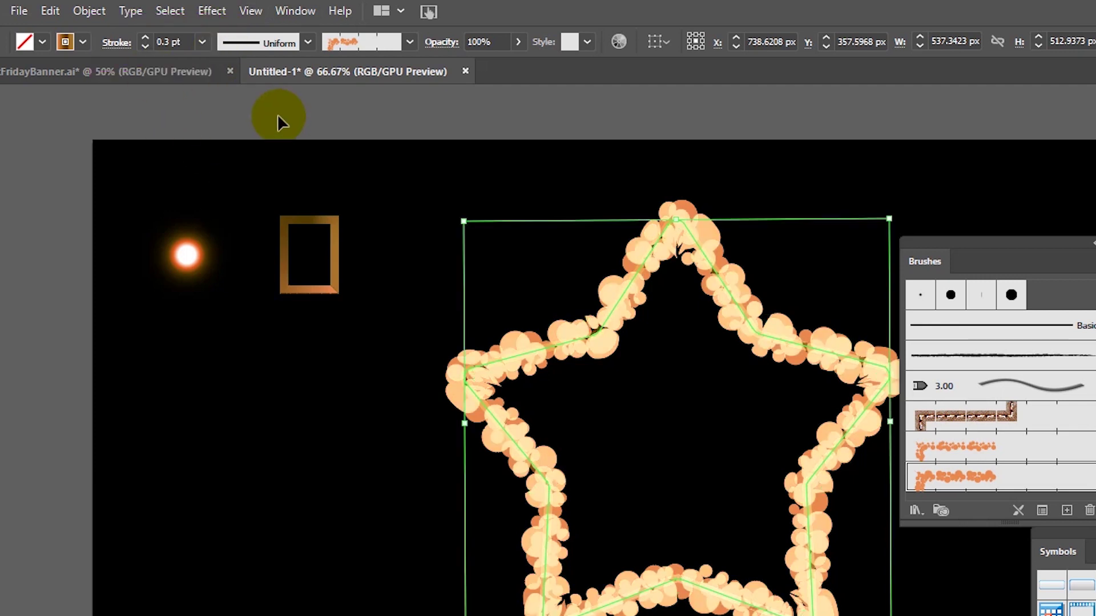
left_click(168, 42)
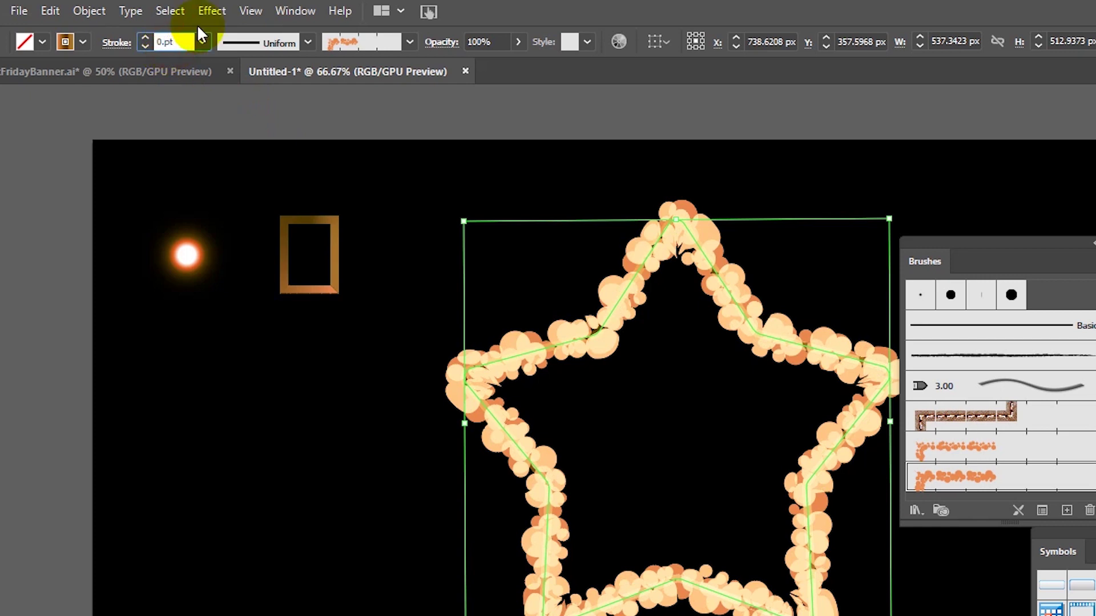
type("4")
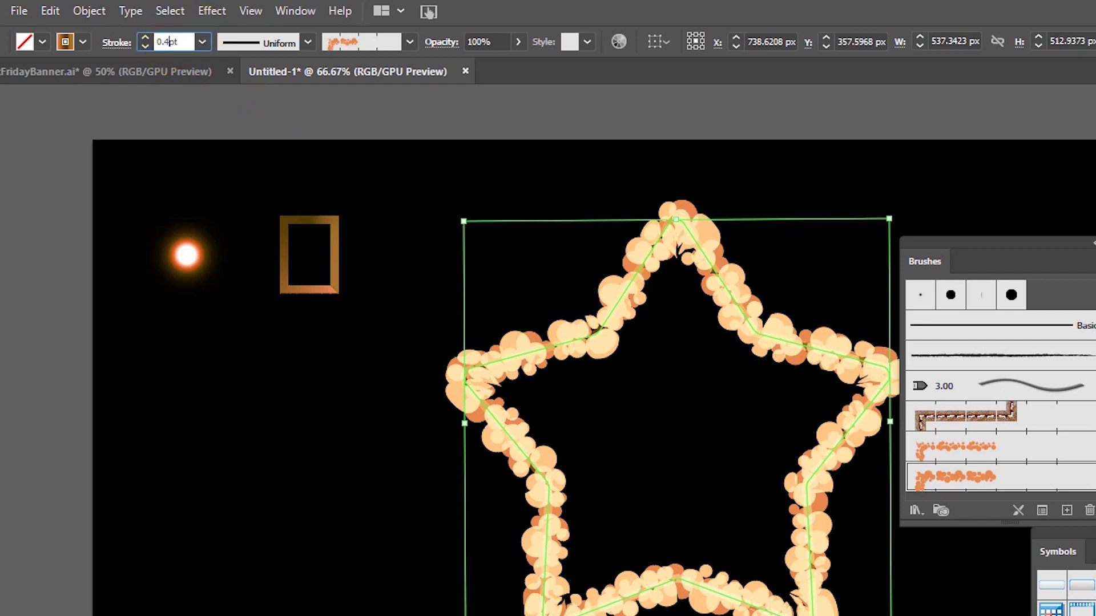
key("Return")
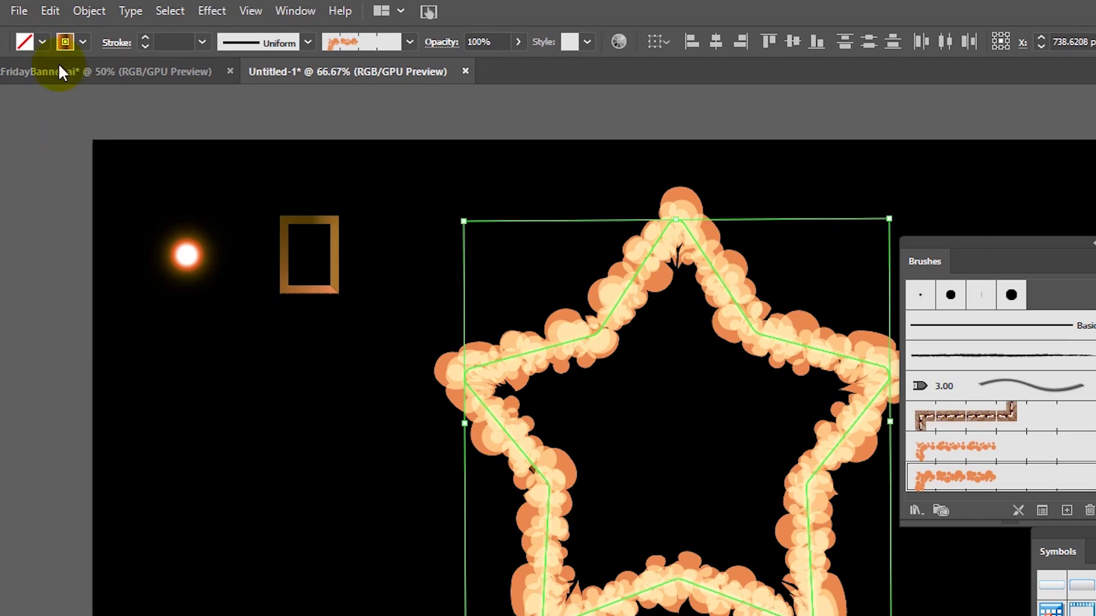
Expand the appearance of the brushed stars and fill their circles with the glowing dot's radial gradient using the Eyedropper.
left_click(87, 11)
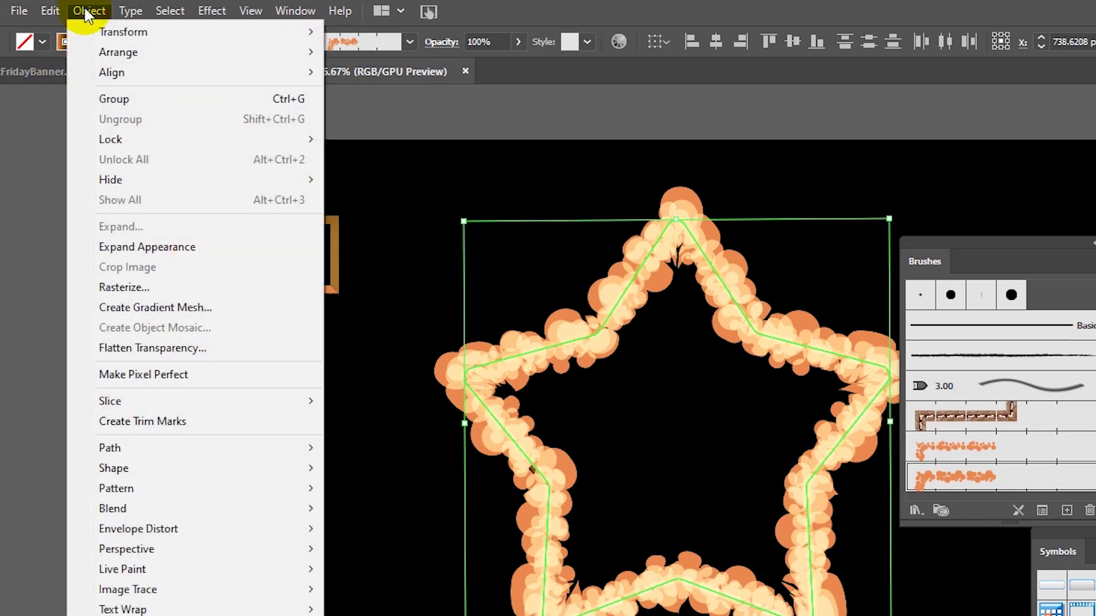
left_click(186, 246)
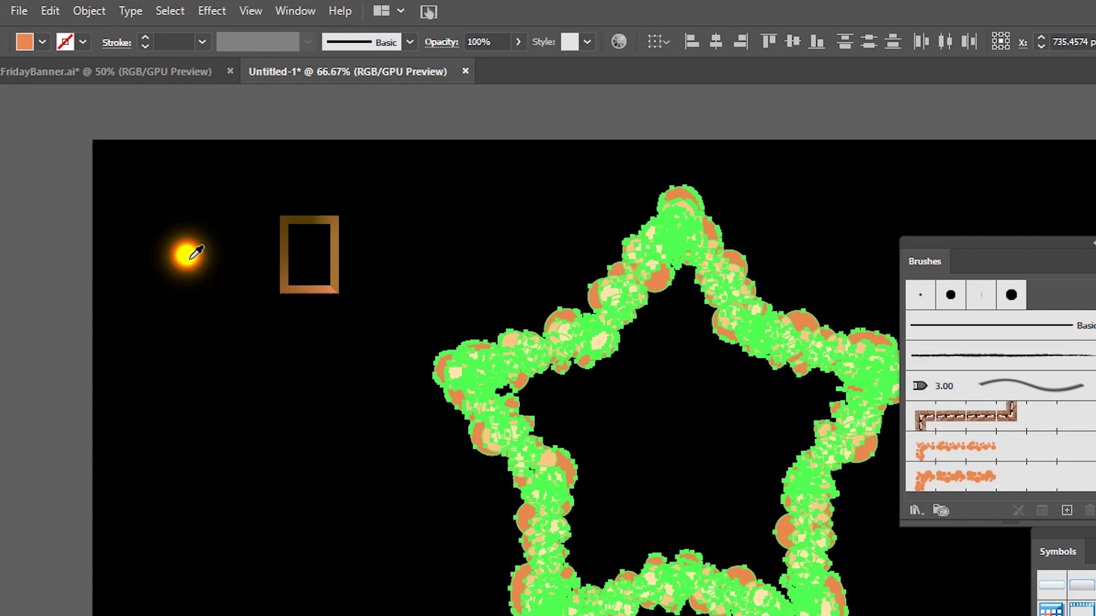
left_click(188, 254)
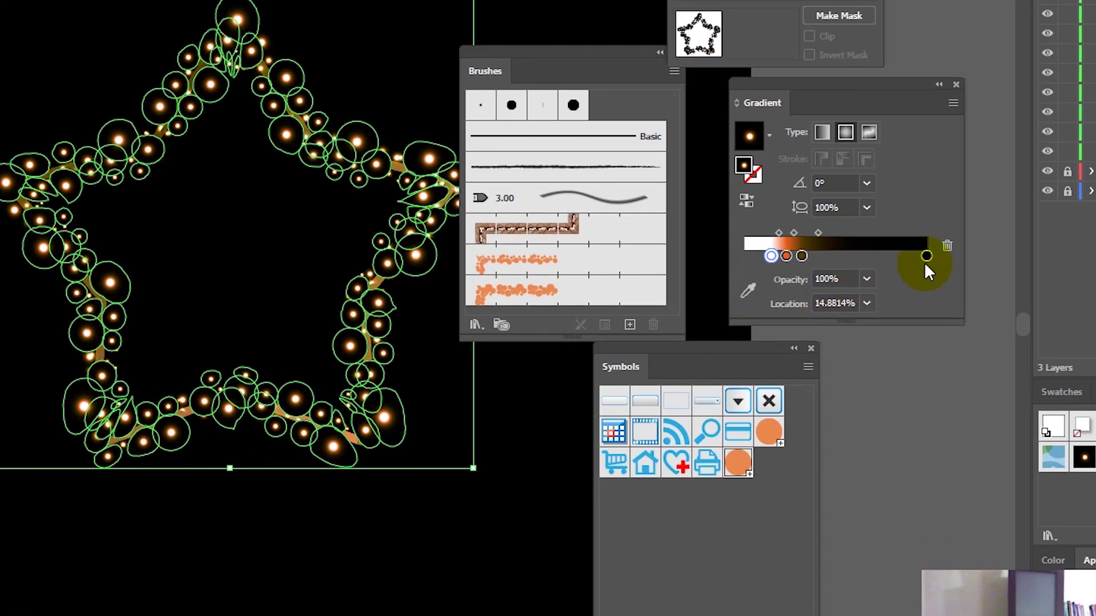
Examine each color stop of the radial gradient applied to the circles around the star.
left_click(927, 260)
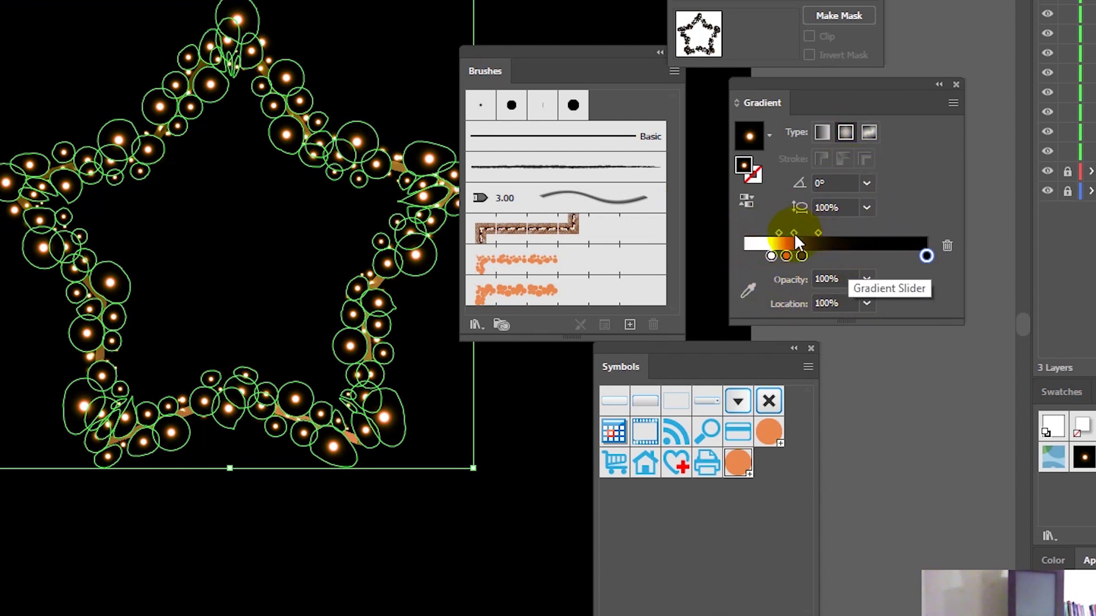
left_click(771, 257)
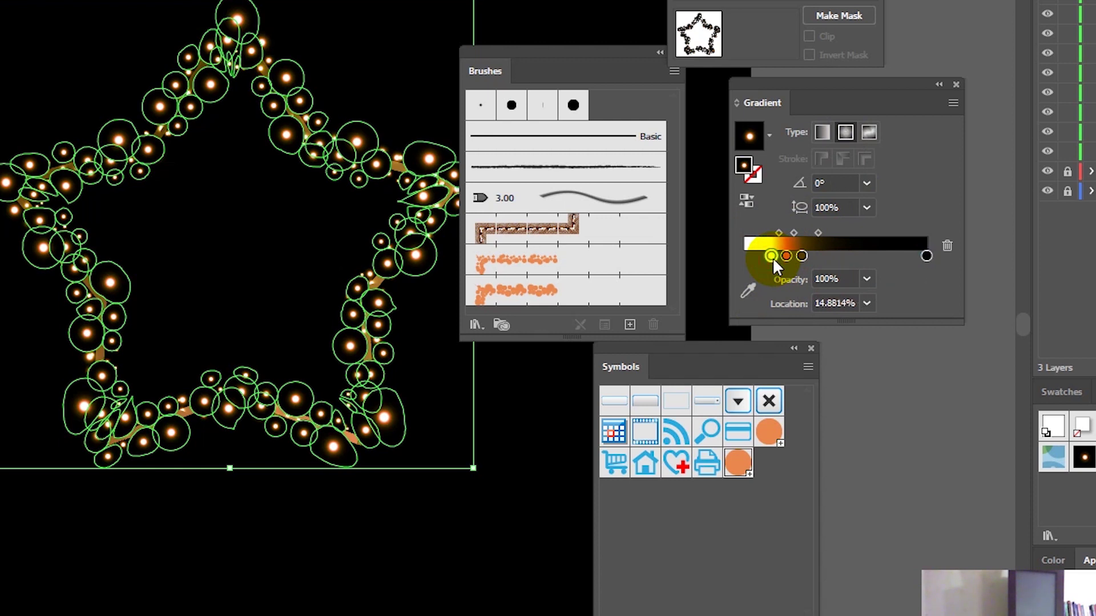
left_click(786, 256)
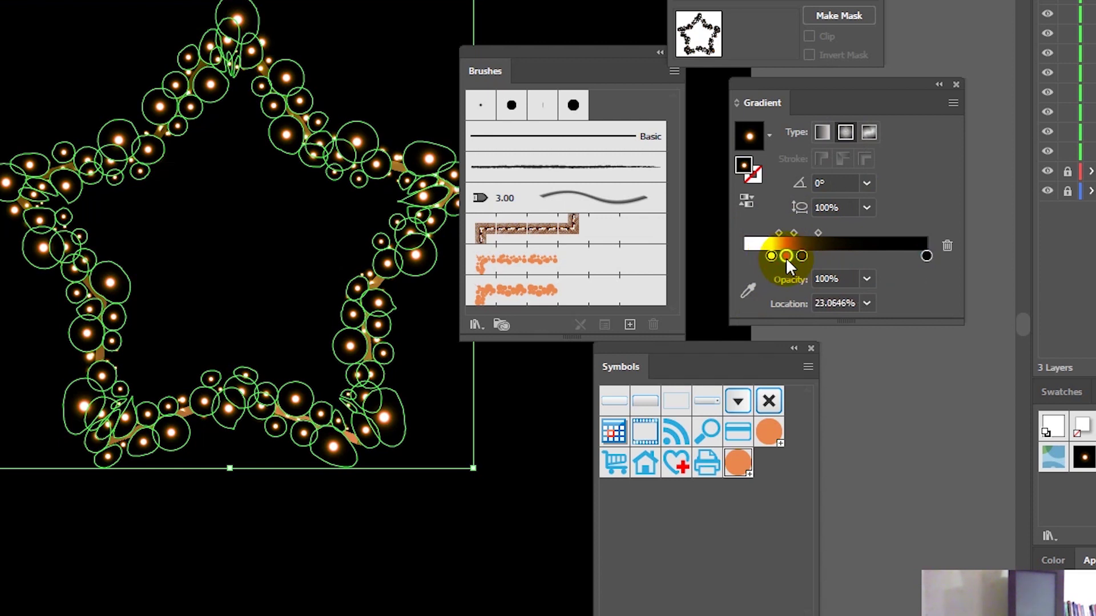
left_click(802, 257)
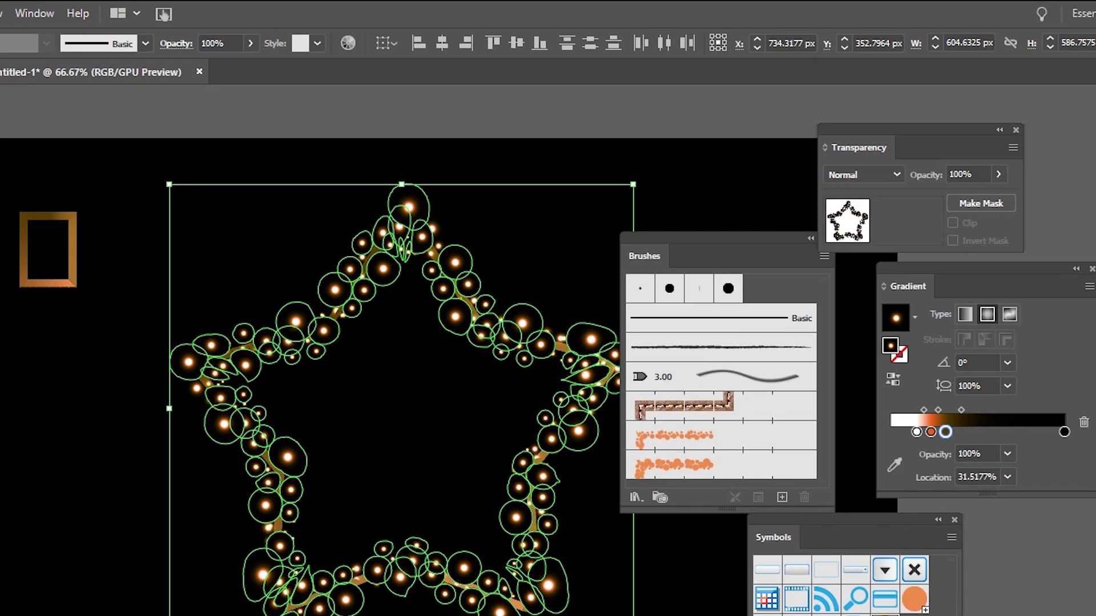
Set the blending mode of the gradient-filled circles to Screen and deselect them.
left_click(34, 12)
left_click(34, 13)
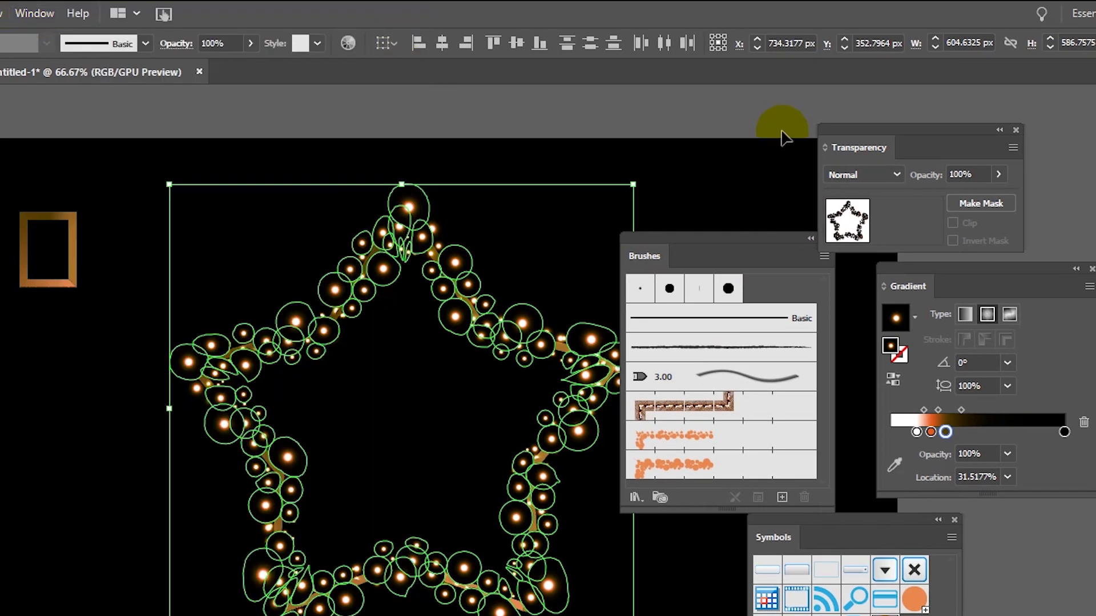
left_click(869, 172)
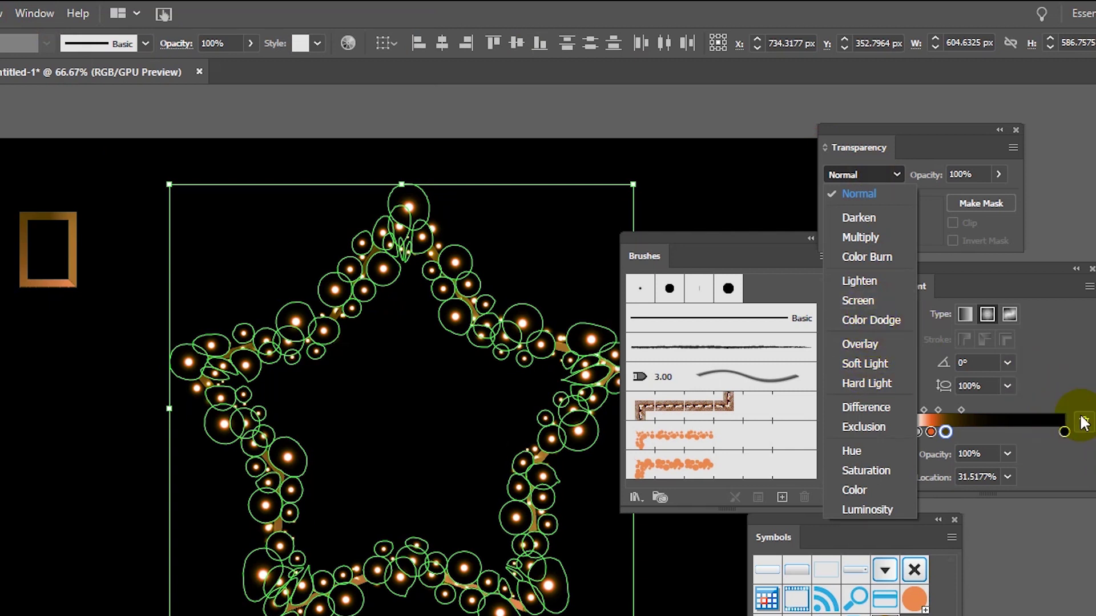
left_click(858, 300)
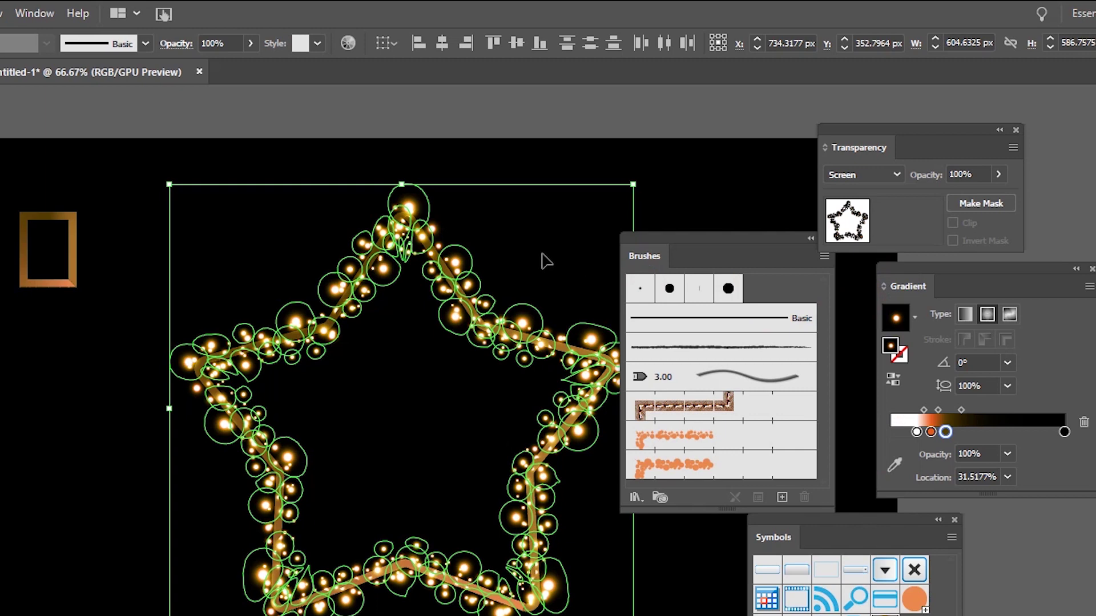
left_click(706, 350)
key("ctrl+z")
right_click(497, 341)
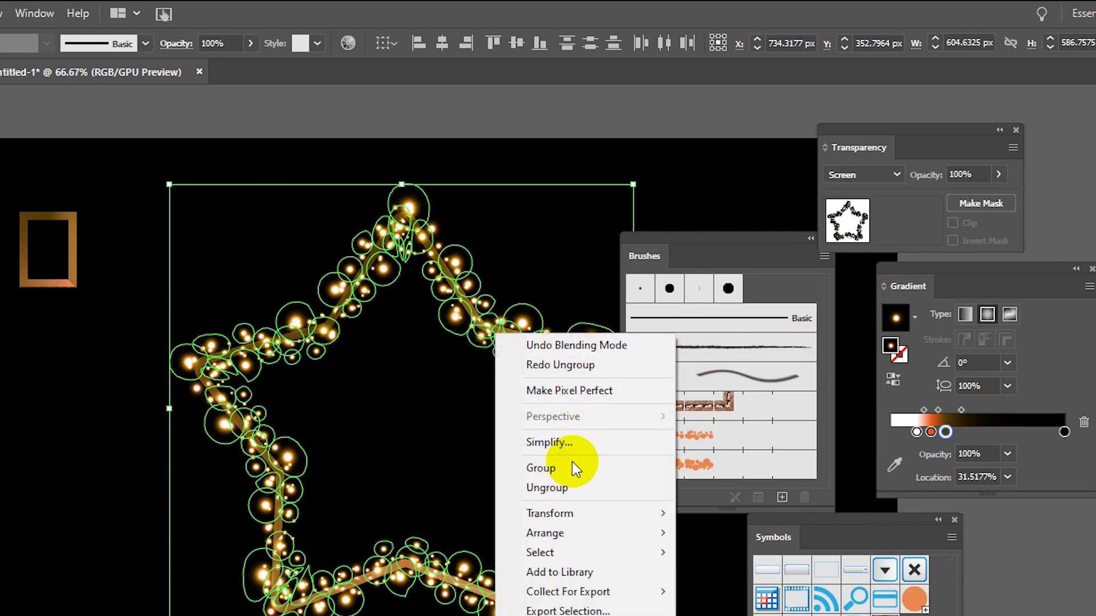
left_click(557, 608)
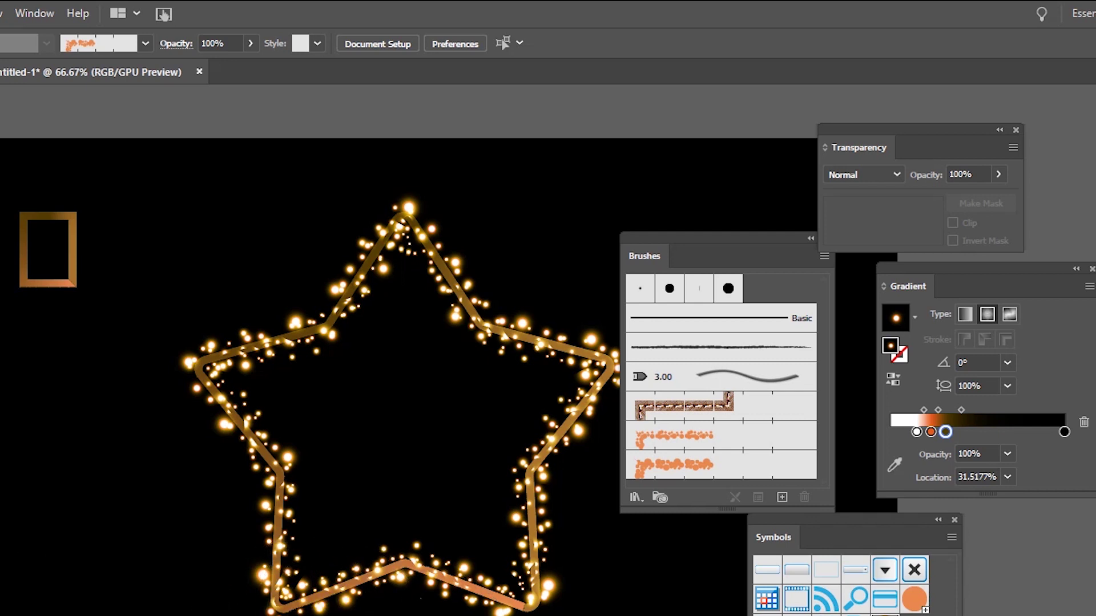
Spray three orange circle symbols along the star's outline, and enlarge the upper-left one strongly and the bottom one slightly.
left_click(282, 343)
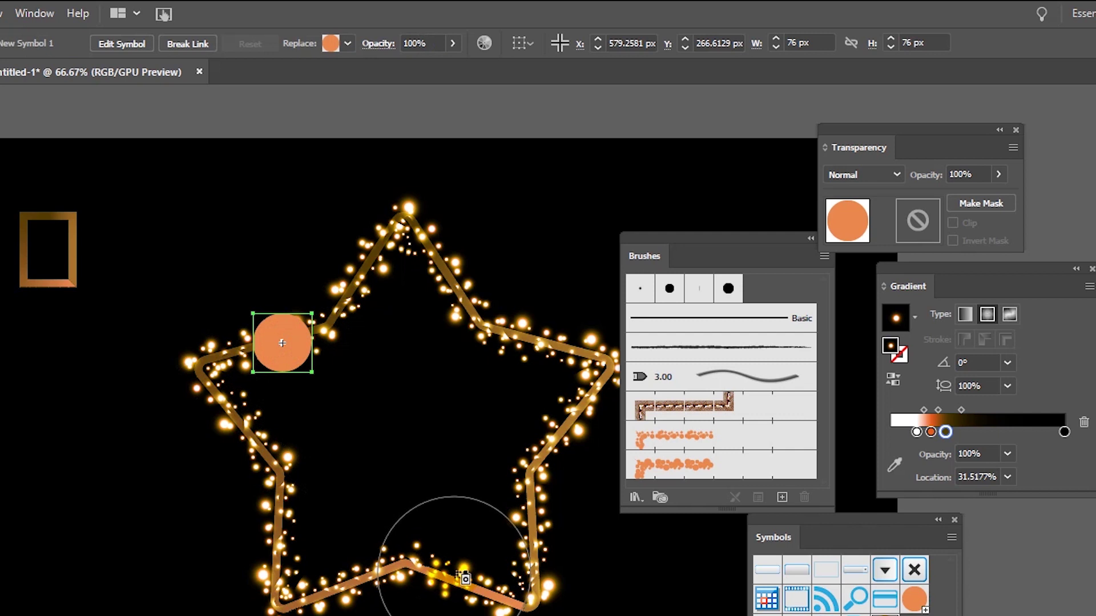
left_click(457, 579)
left_click(492, 319)
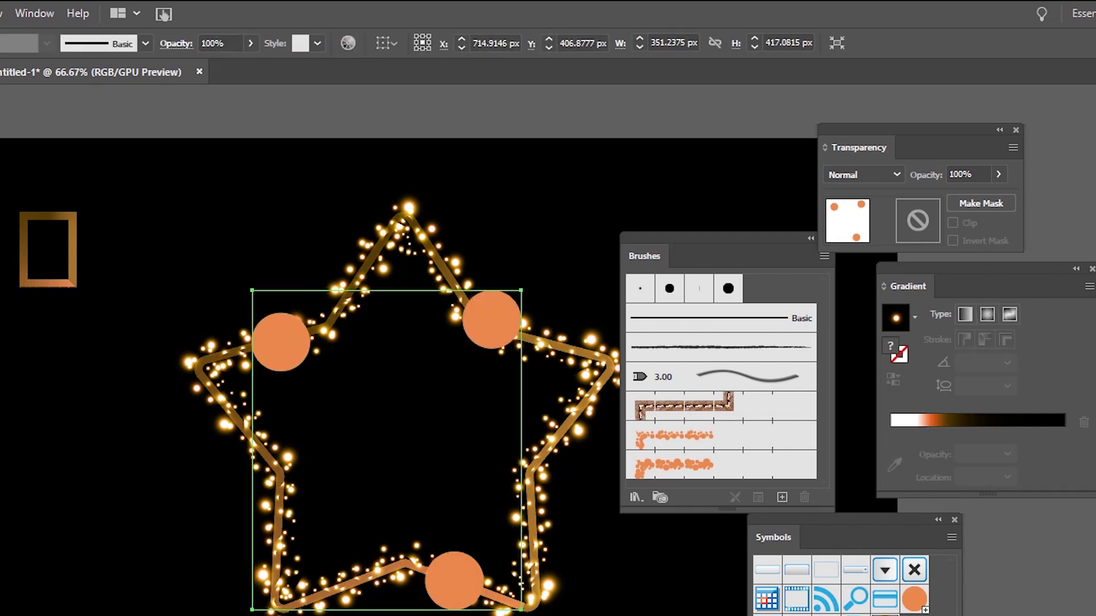
left_click_drag(291, 349, 291, 348)
left_click_drag(477, 574, 471, 583)
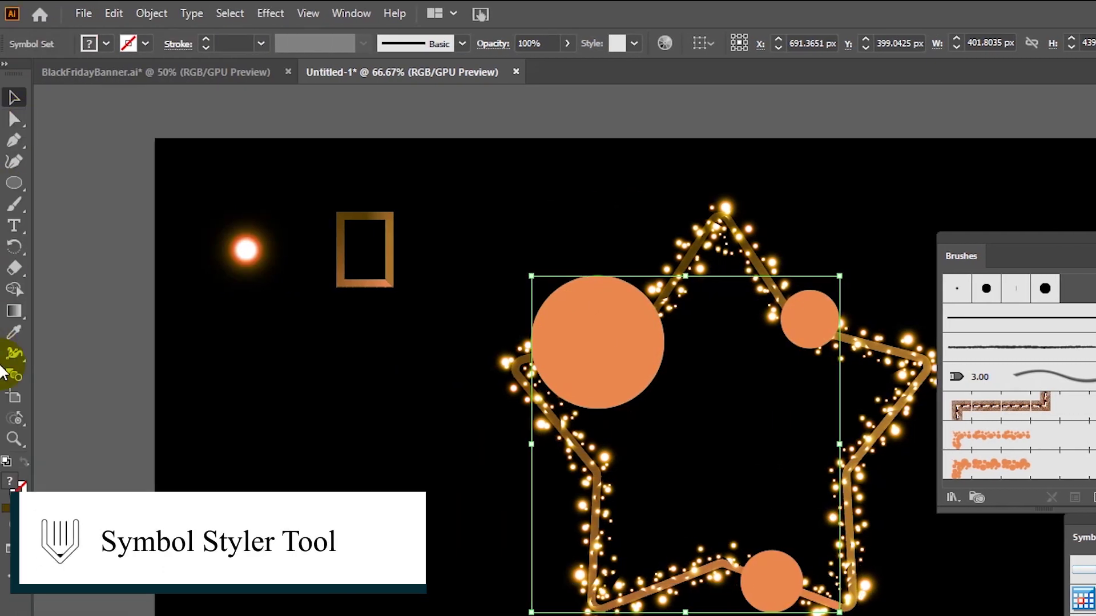
Save the appearance of the rectangle containing the glowing dot as a new graphic style.
left_click_drag(12, 420, 103, 469)
left_click(12, 99)
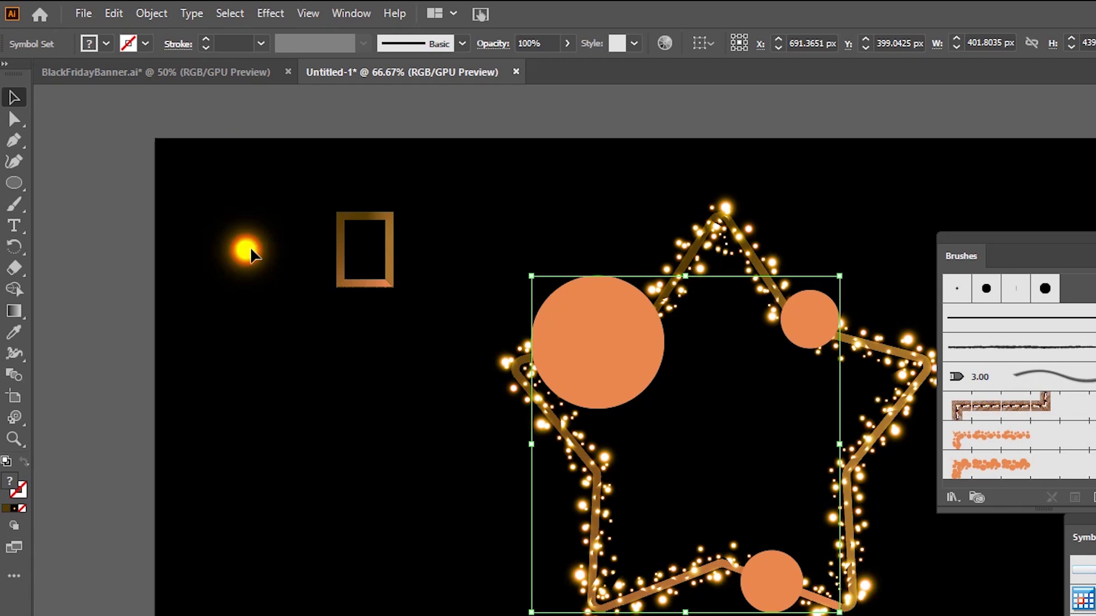
left_click(758, 349)
left_click(237, 264)
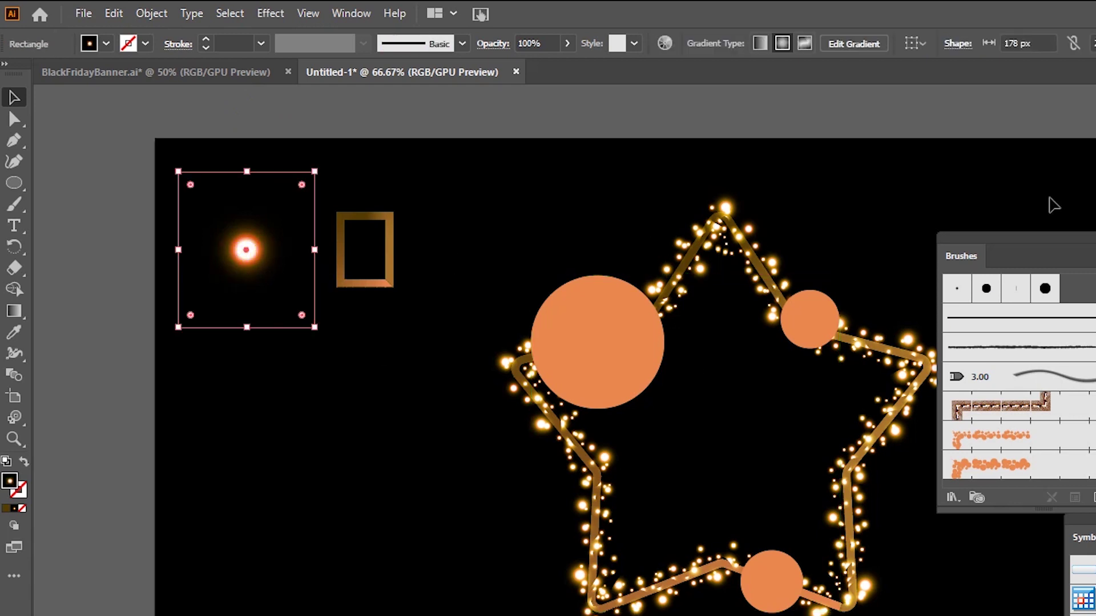
left_click_drag(528, 371, 238, 266)
left_click_drag(234, 249, 1095, 615)
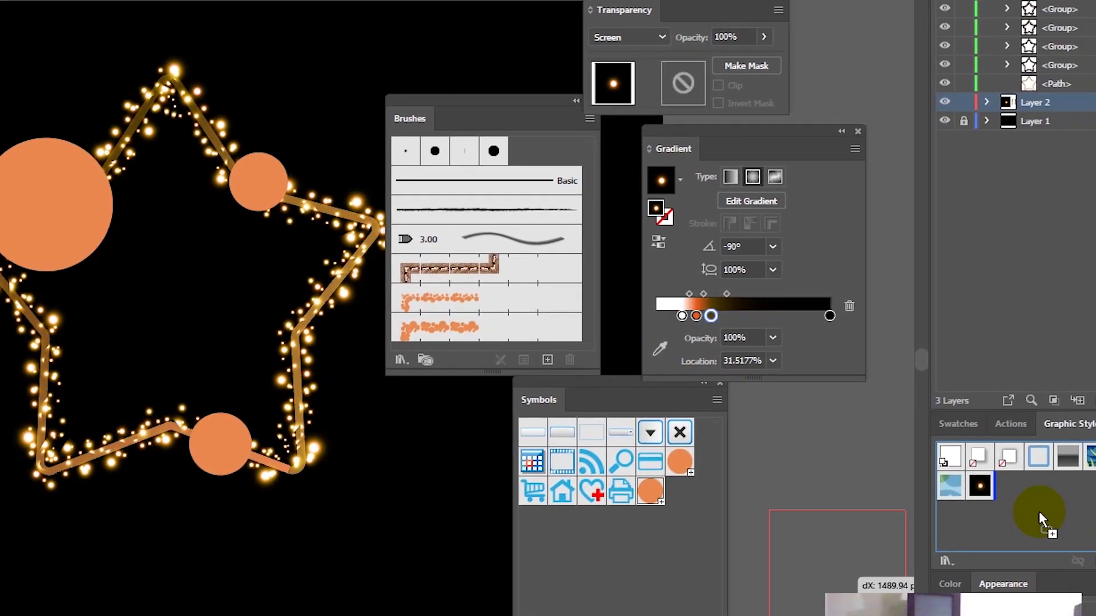
left_click_drag(1039, 511, 982, 498)
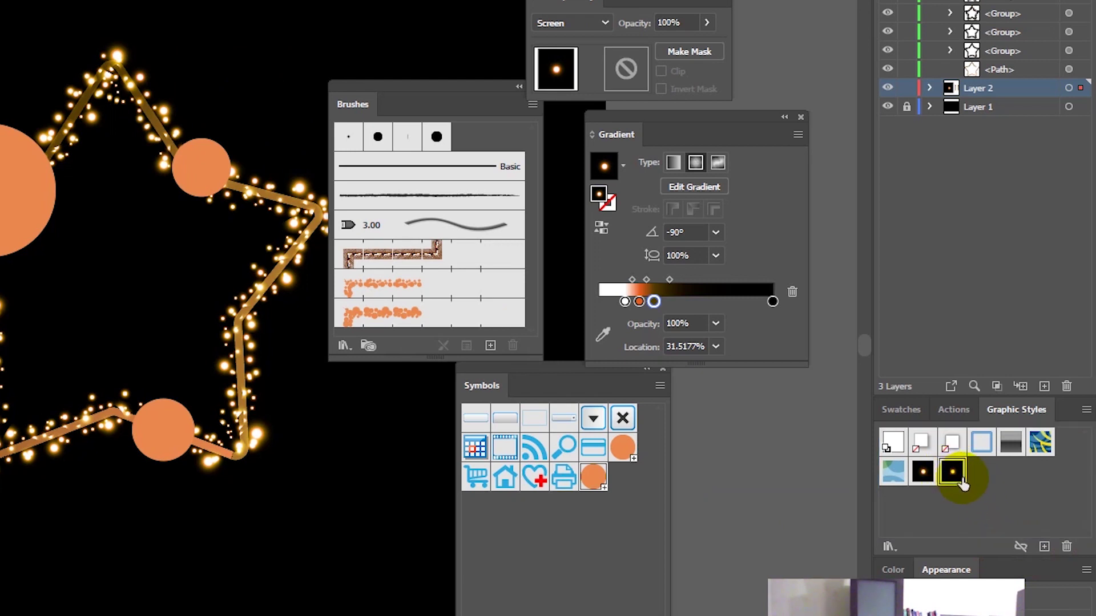
Apply the saved glow graphic style to all three circle symbols on the star with the Symbol Styler tool.
left_click(23, 209)
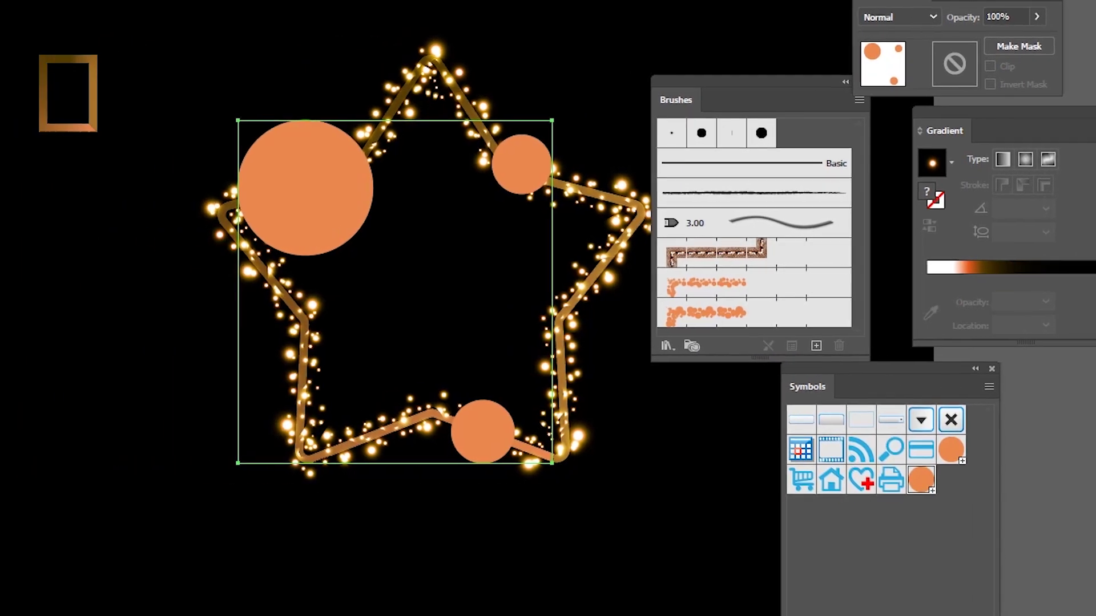
left_click_drag(15, 263, 105, 312)
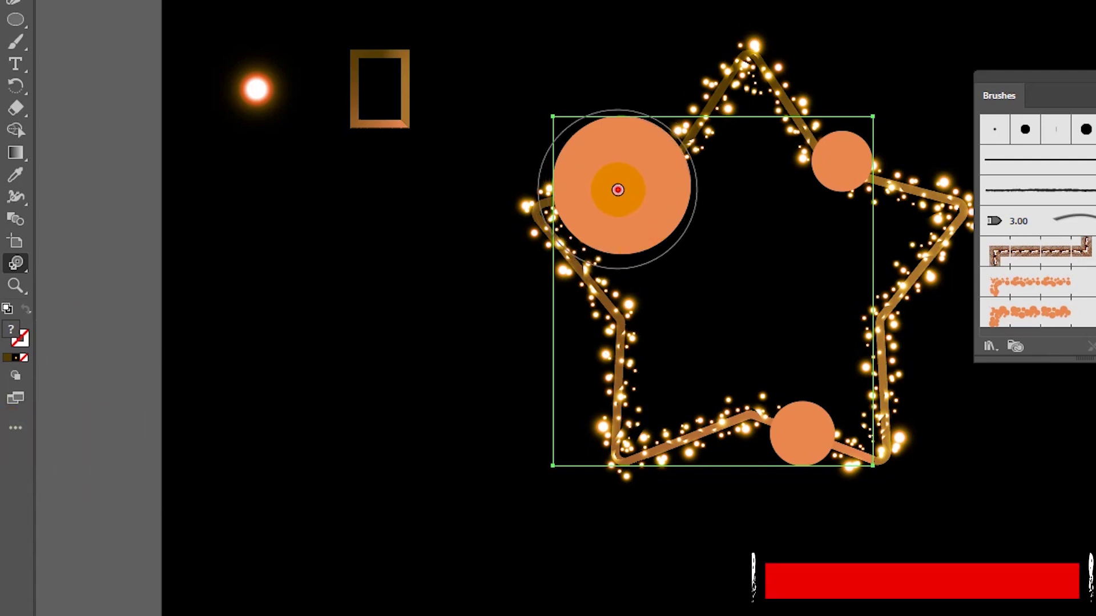
left_click(619, 189)
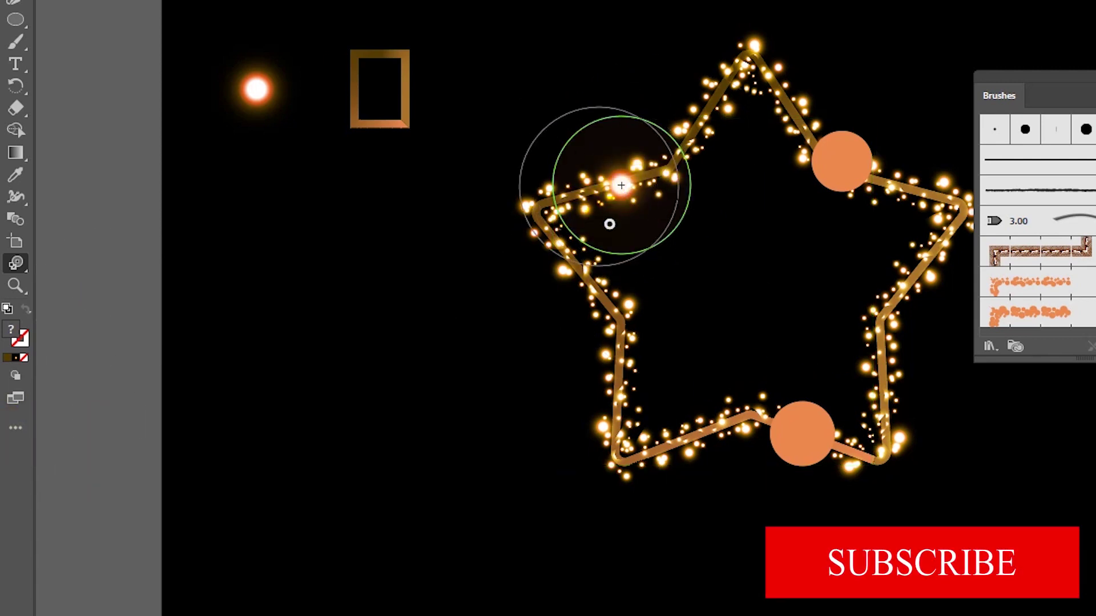
left_click(841, 162)
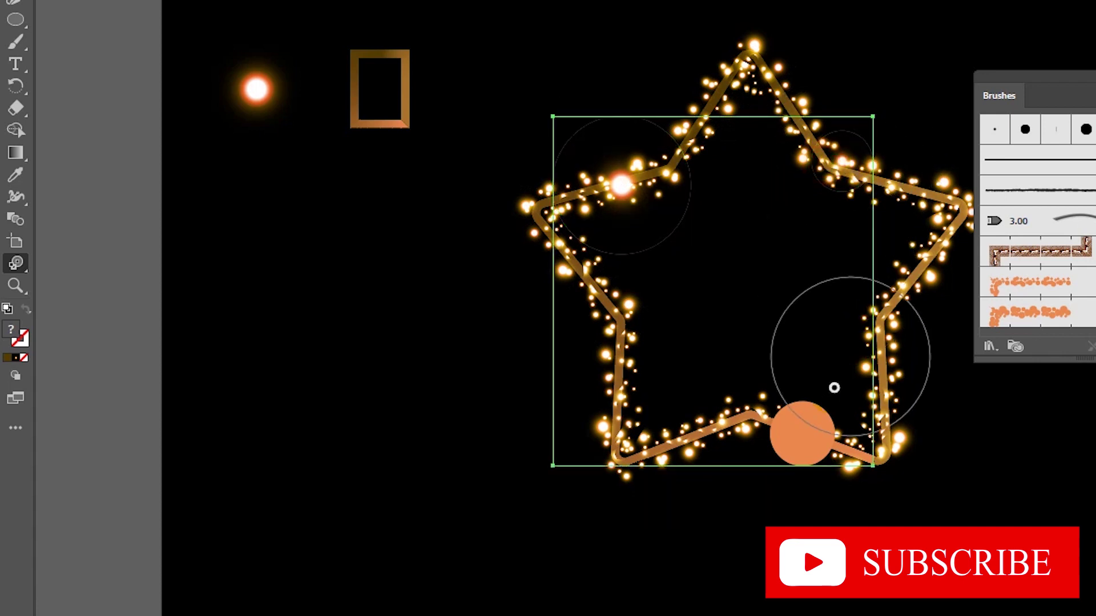
left_click(805, 432)
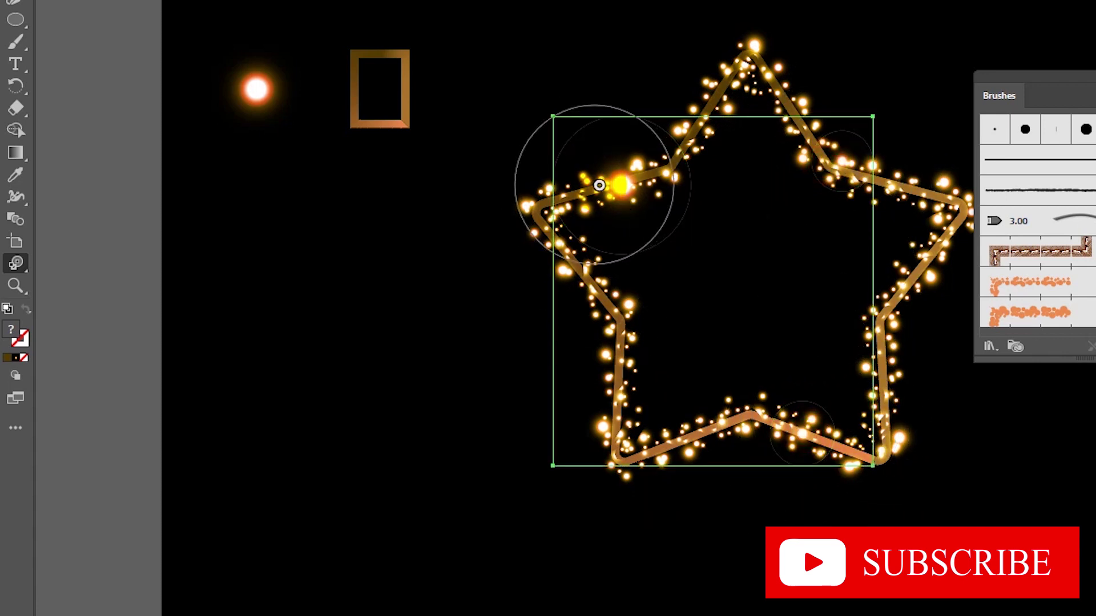
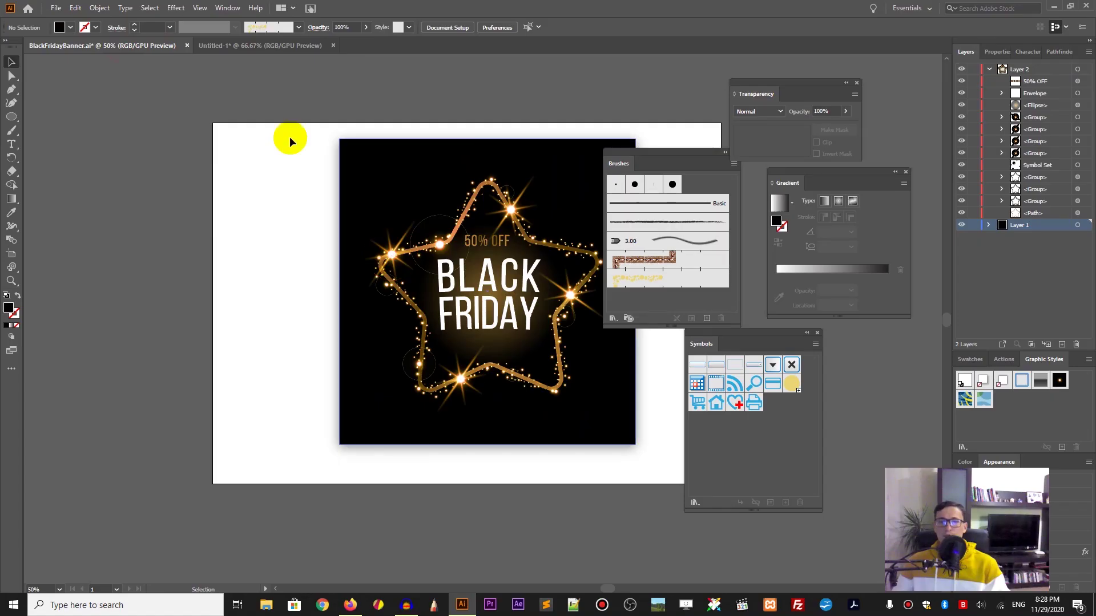
Return to the Untitled-1 document and draw a tall ellipse about 57 by 325 px with the glow fill below the gold frame.
left_click(232, 45)
left_click(77, 171)
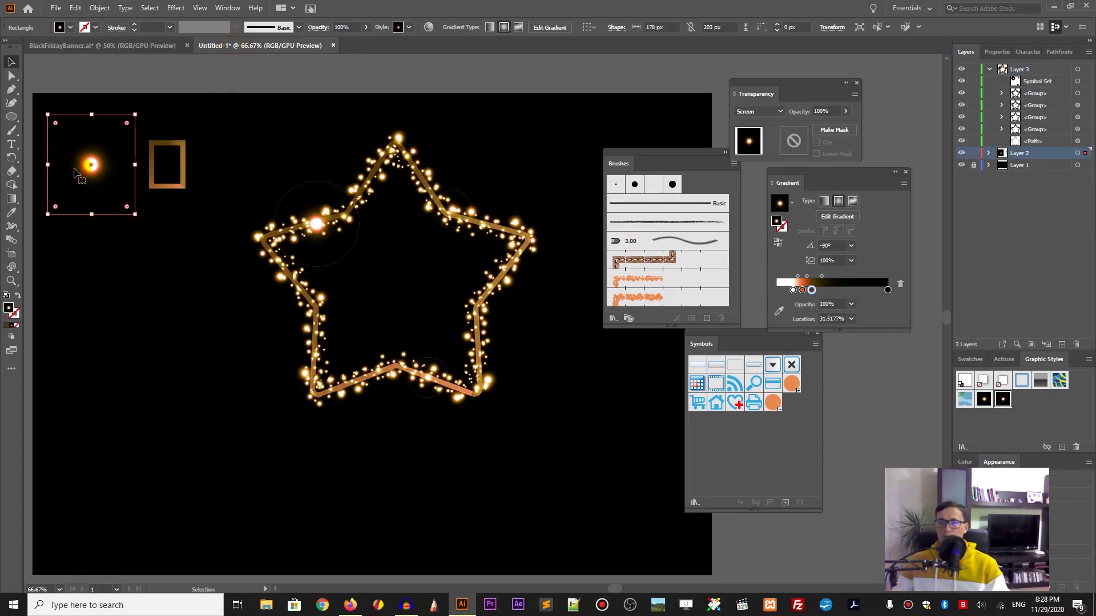
left_click_drag(11, 117, 60, 146)
left_click_drag(155, 326, 183, 449)
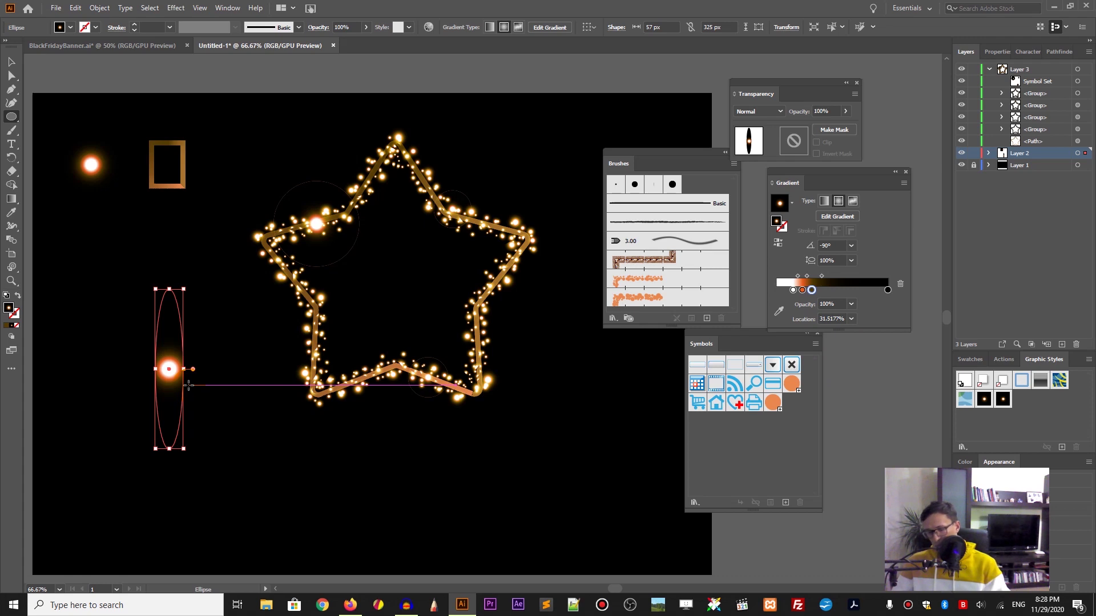
Stretch the ellipse's radial gradient beyond its ends and narrow it to an aspect ratio of about 14%.
key("g")
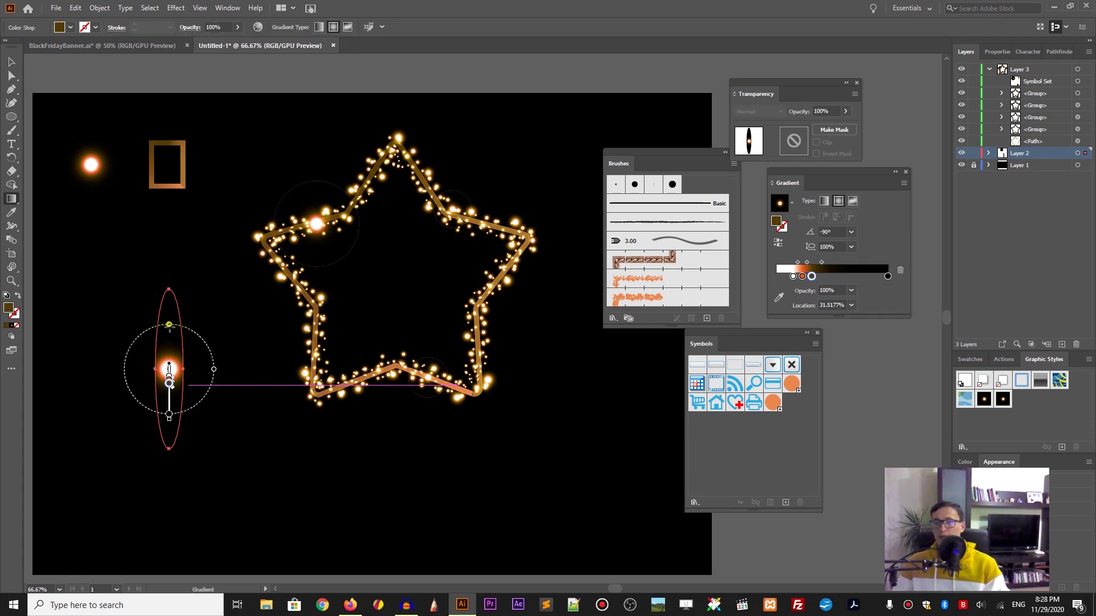
left_click_drag(169, 326, 169, 213)
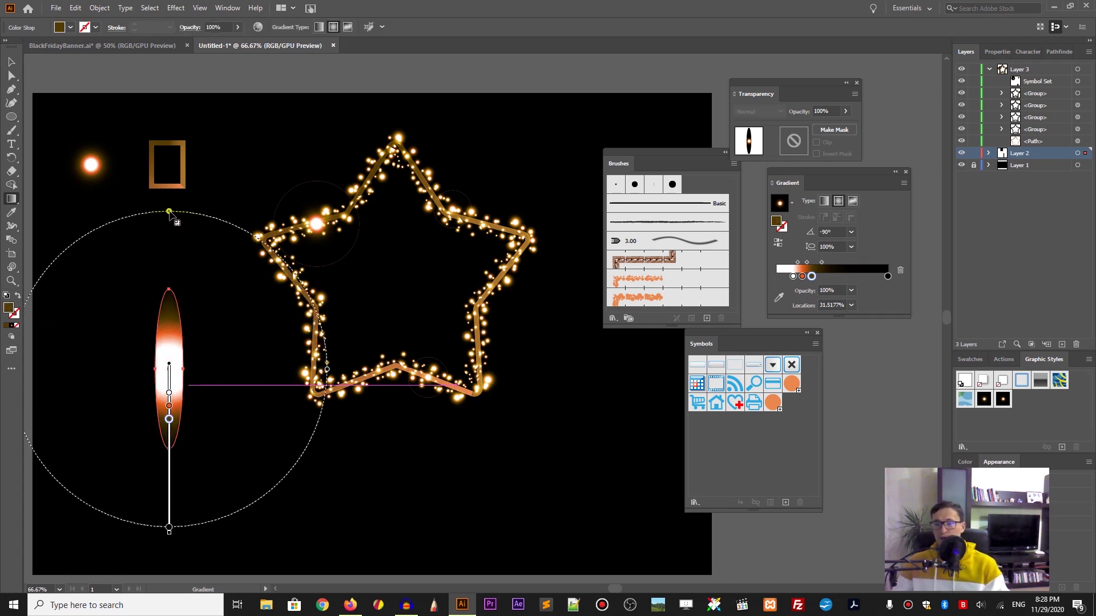
left_click_drag(327, 370, 192, 369)
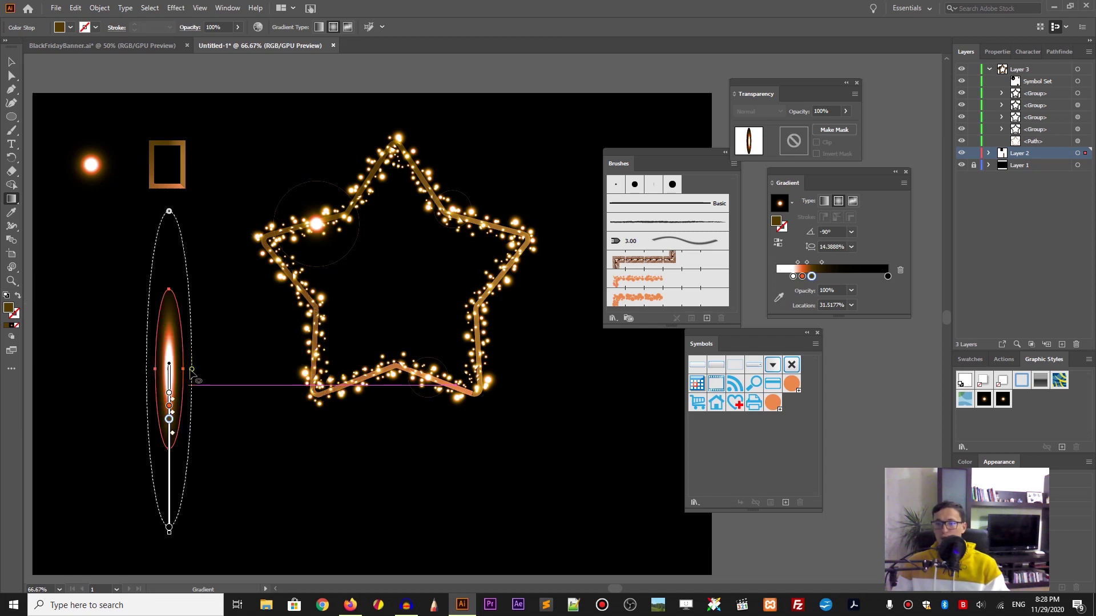
Narrow the tall ellipse's radial gradient to an aspect ratio of about 10.4%.
left_click_drag(192, 374, 185, 372)
left_click(11, 62)
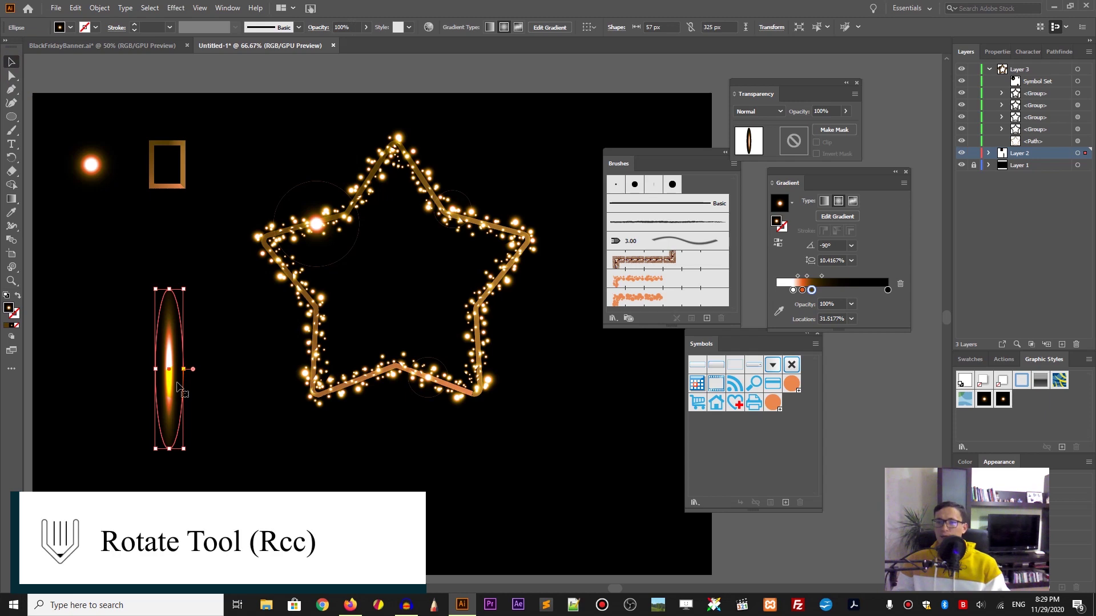
Make a copy of the ellipse rotated 45° about its center and repeat the transformation twice to form an eight-pointed flare.
left_click(12, 160)
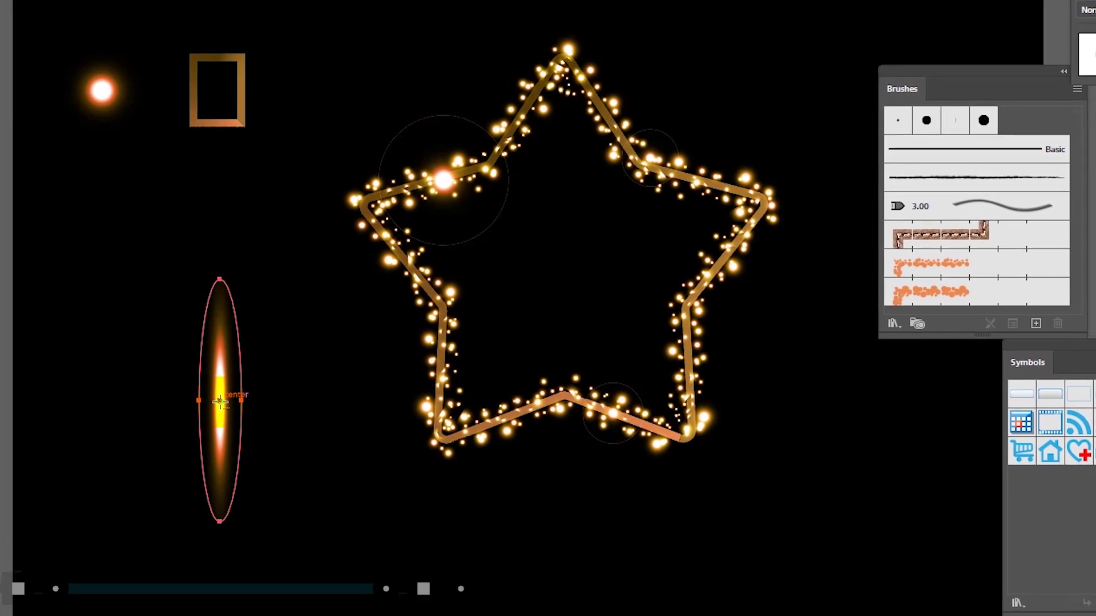
left_click(220, 402, "alt")
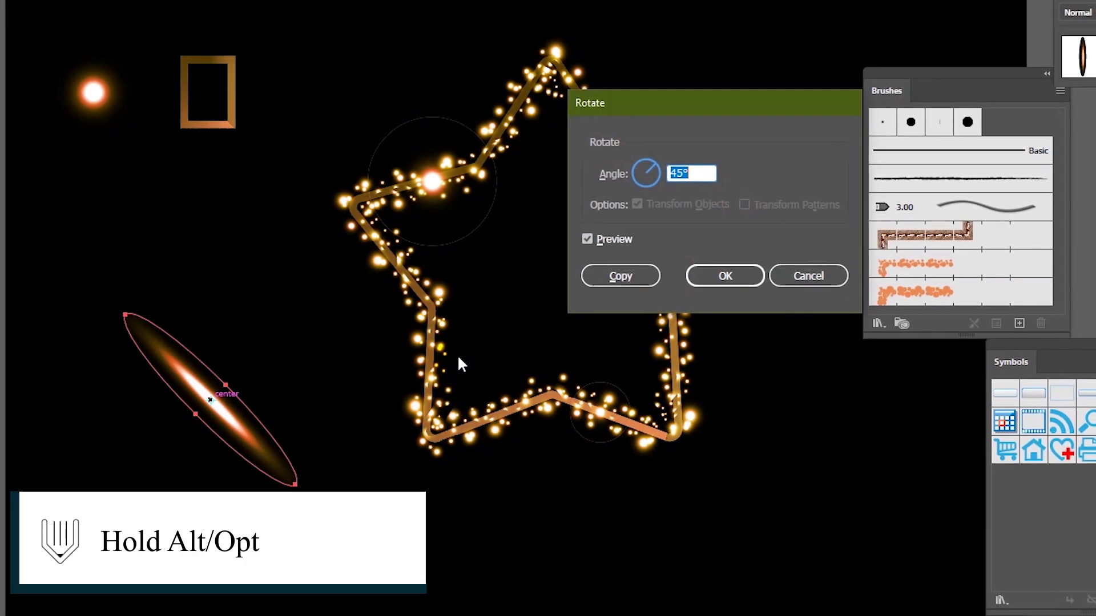
left_click(724, 225)
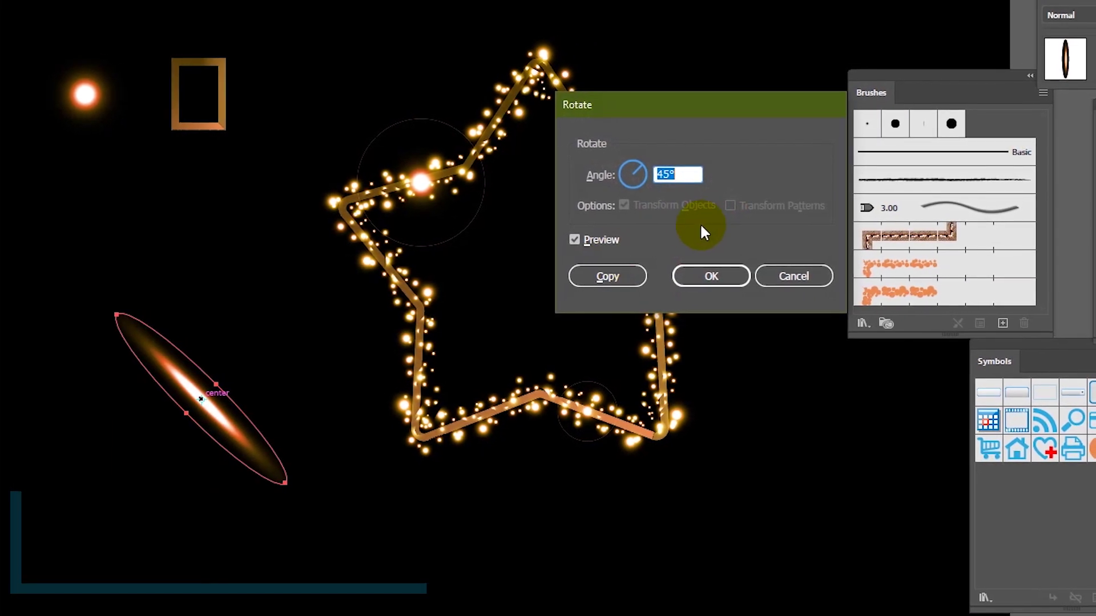
left_click(609, 276)
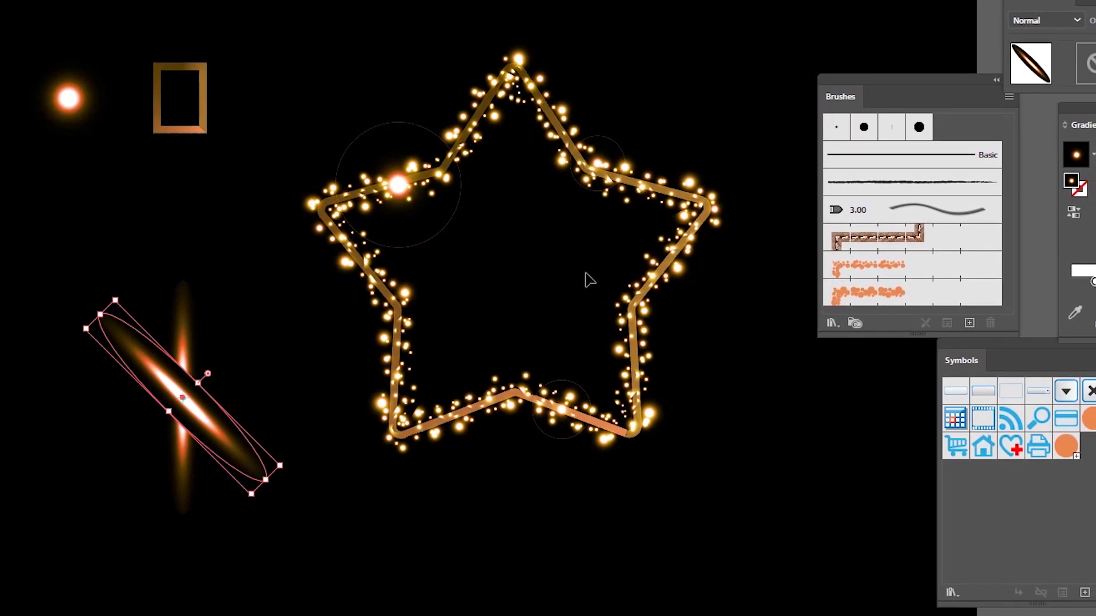
key("ctrl+d")
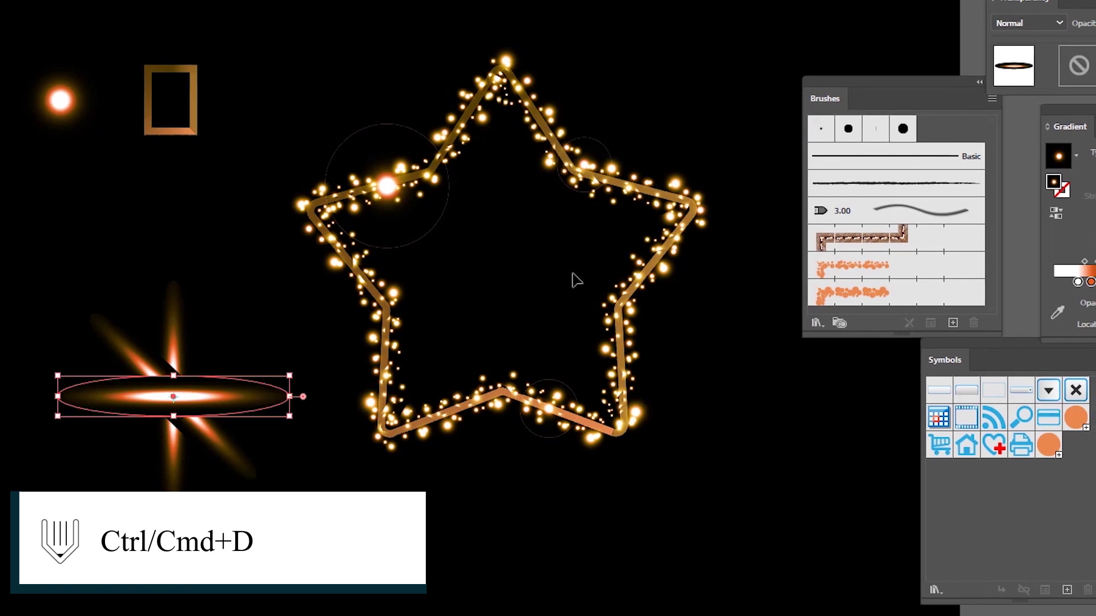
key("ctrl+d")
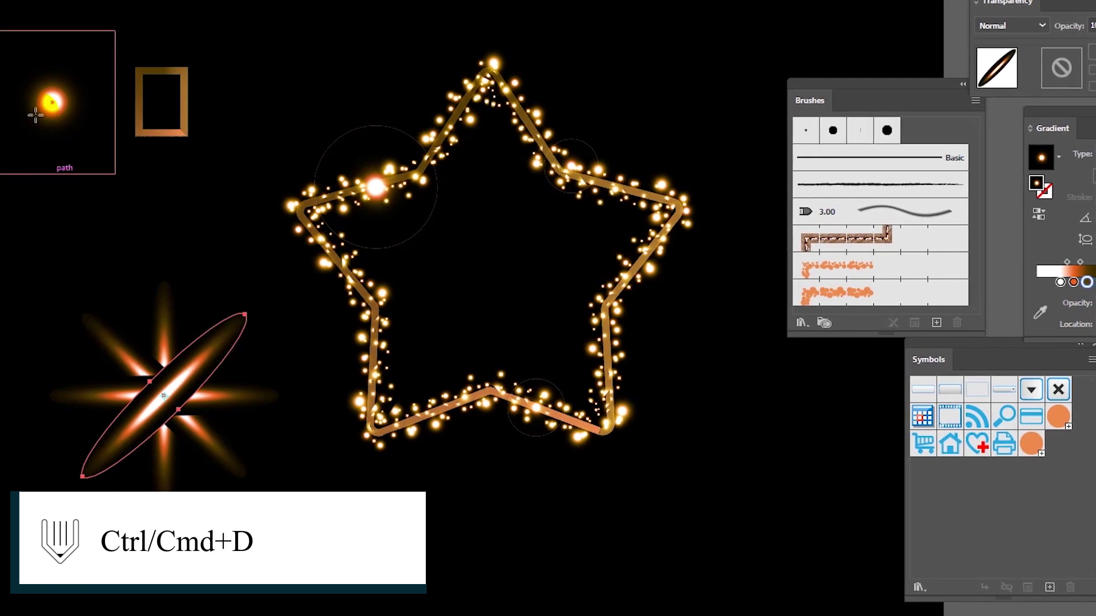
Set the four crossed ellipses to the Screen blending mode and group them.
mouse_move(62, 270)
left_mouse_down()
mouse_move(254, 503)
mouse_move(240, 520)
left_mouse_up()
left_click(938, 159)
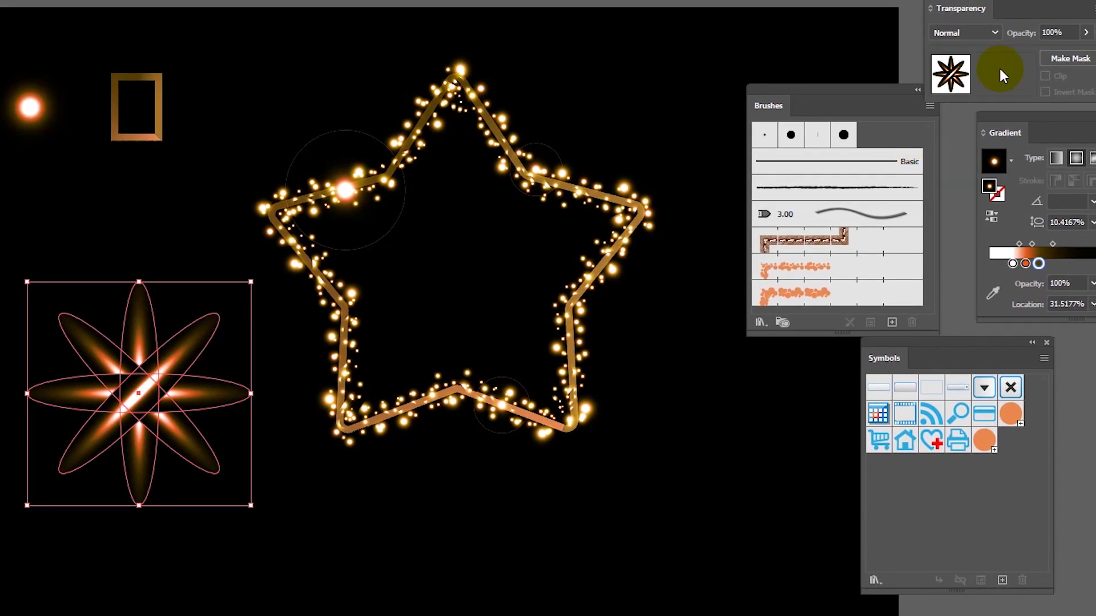
left_click(964, 32)
left_click(959, 147)
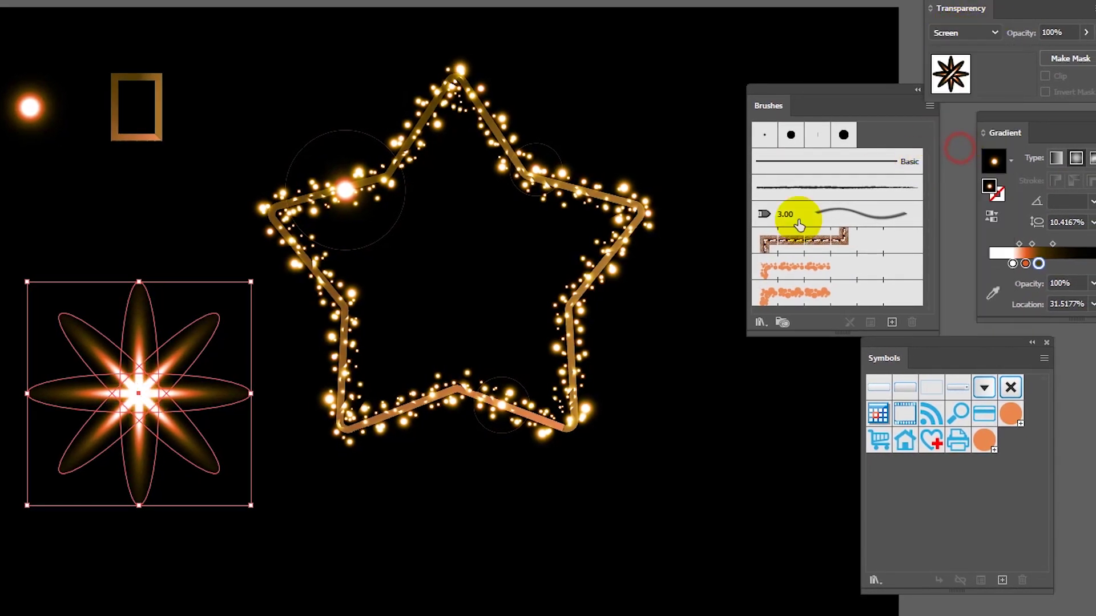
right_click(157, 388)
left_click(210, 148)
Place the flare on the star's upper-left point at a reduced size and a copy about 177 px wide on the lower-right edge.
left_click_drag(145, 398, 309, 200)
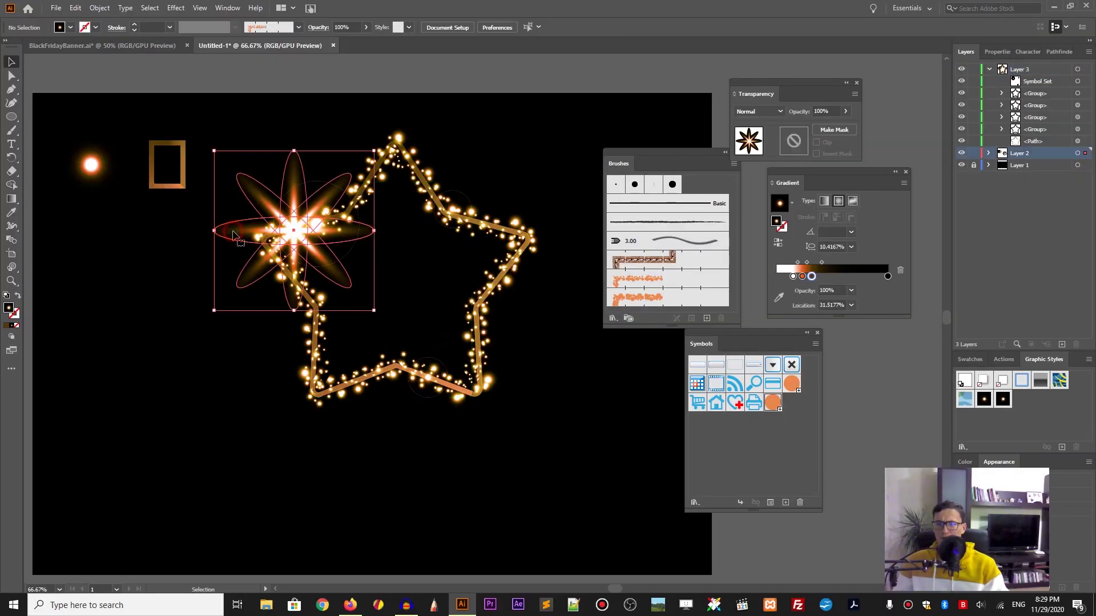
left_click_drag(363, 174, 495, 340)
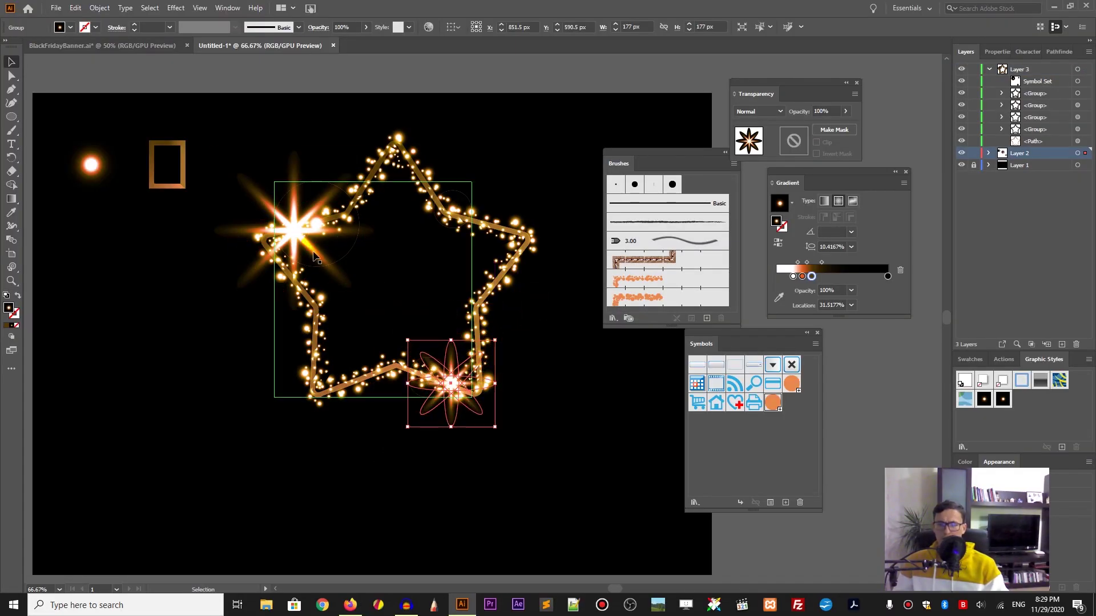
left_click(291, 227)
left_click(118, 307)
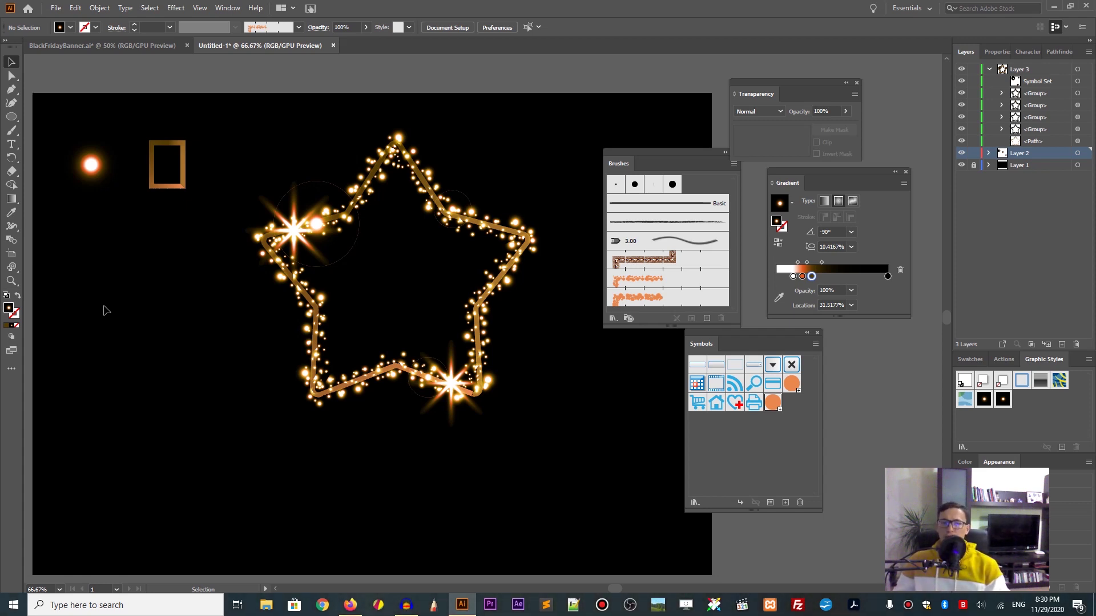
Draw a 430 px circle centred inside the star and fill it with the White, Black gradient preset.
left_click(45, 158)
left_click_drag(11, 117, 83, 128)
left_click_drag(400, 280, 504, 385)
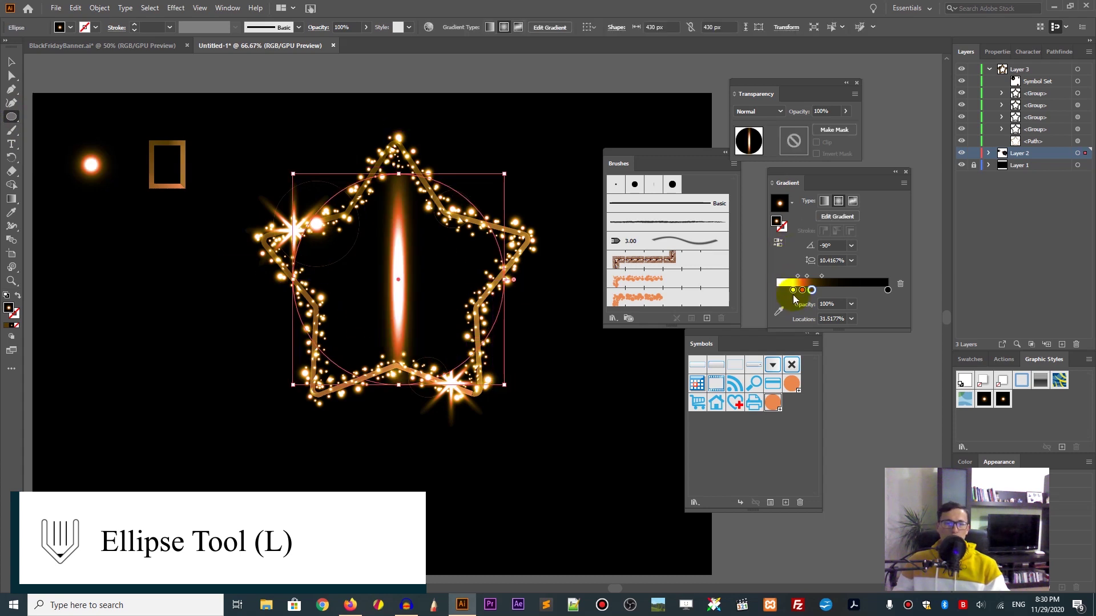
left_click(792, 203)
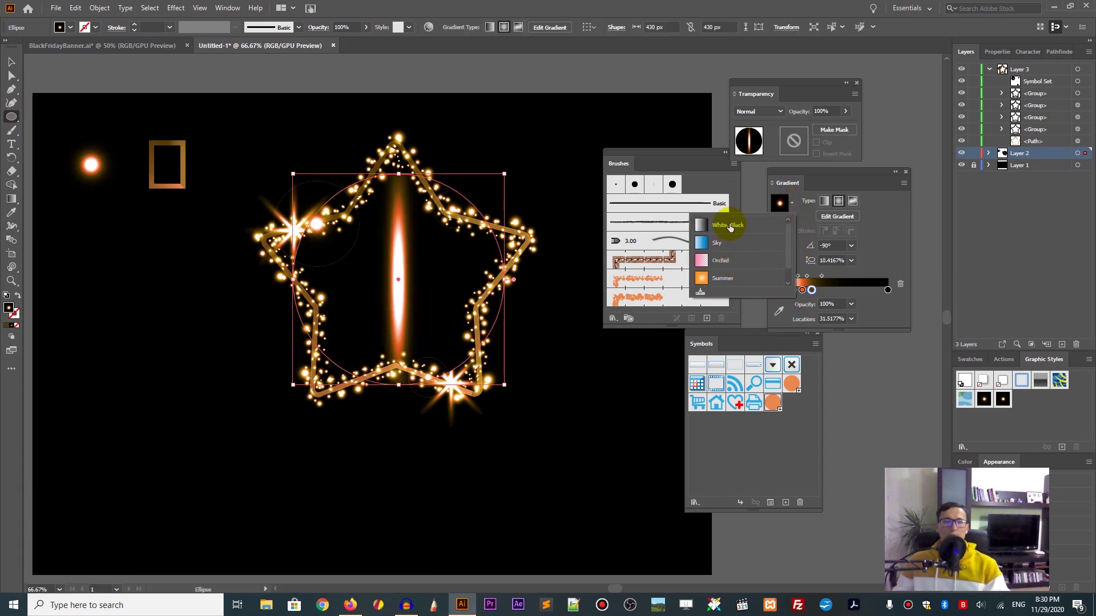
left_click(728, 227)
Recolor the gradient's white stop to orange e98200 using the HSB sliders, and switch its color mode back to RGB.
double_click(777, 291)
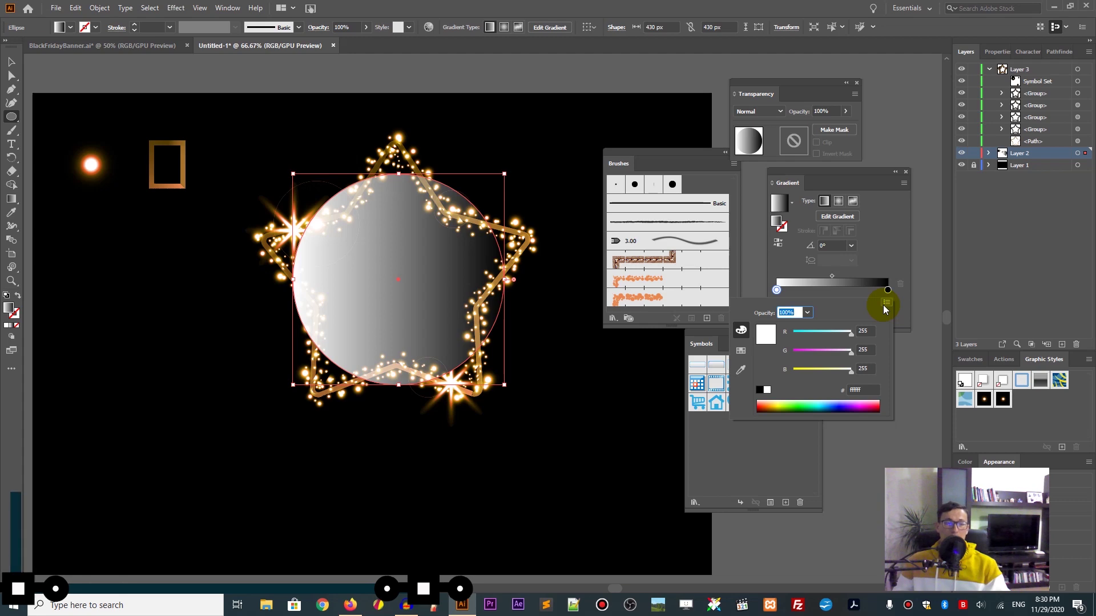
left_click(886, 306)
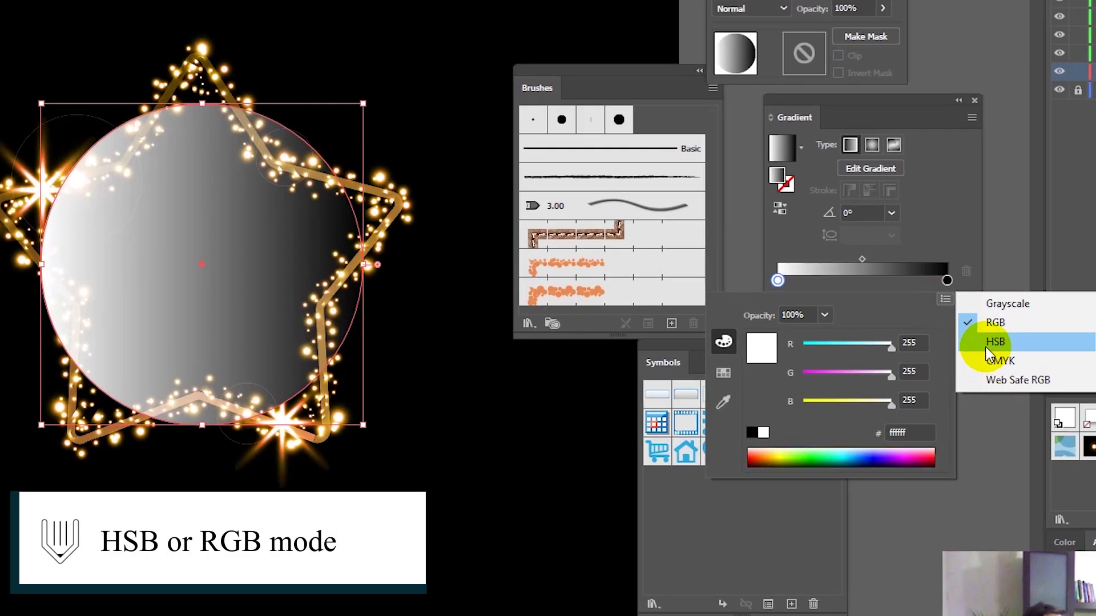
left_click(920, 333)
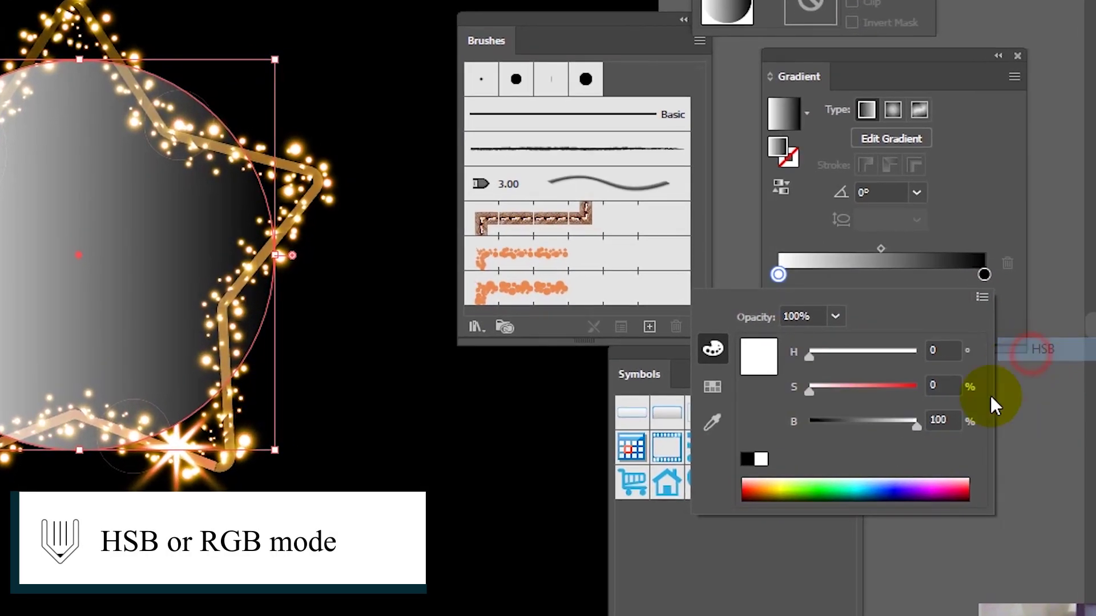
left_click(769, 483)
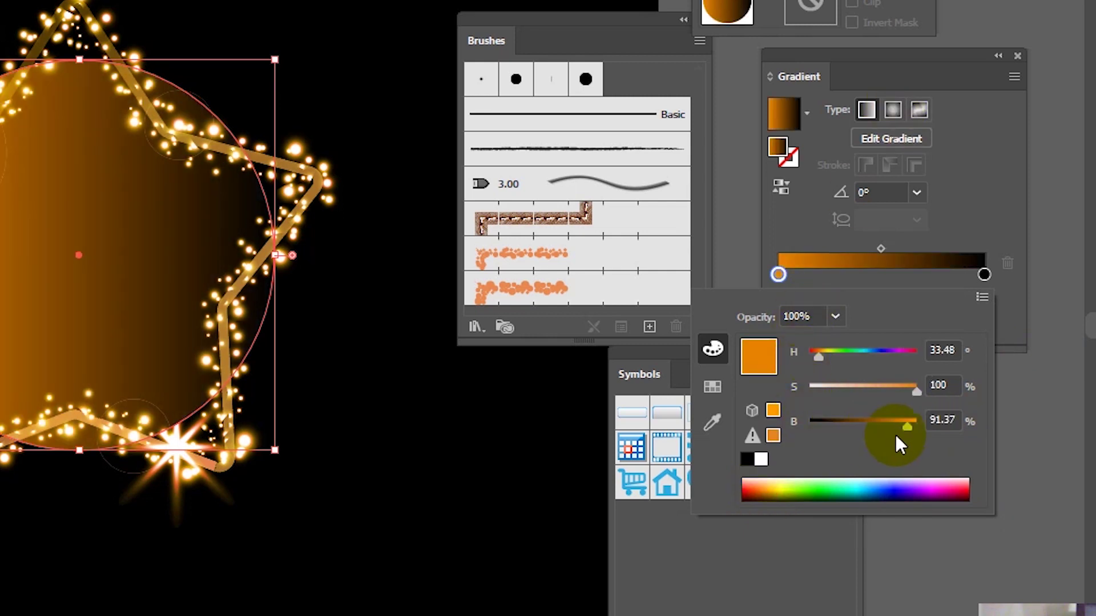
left_click(977, 300)
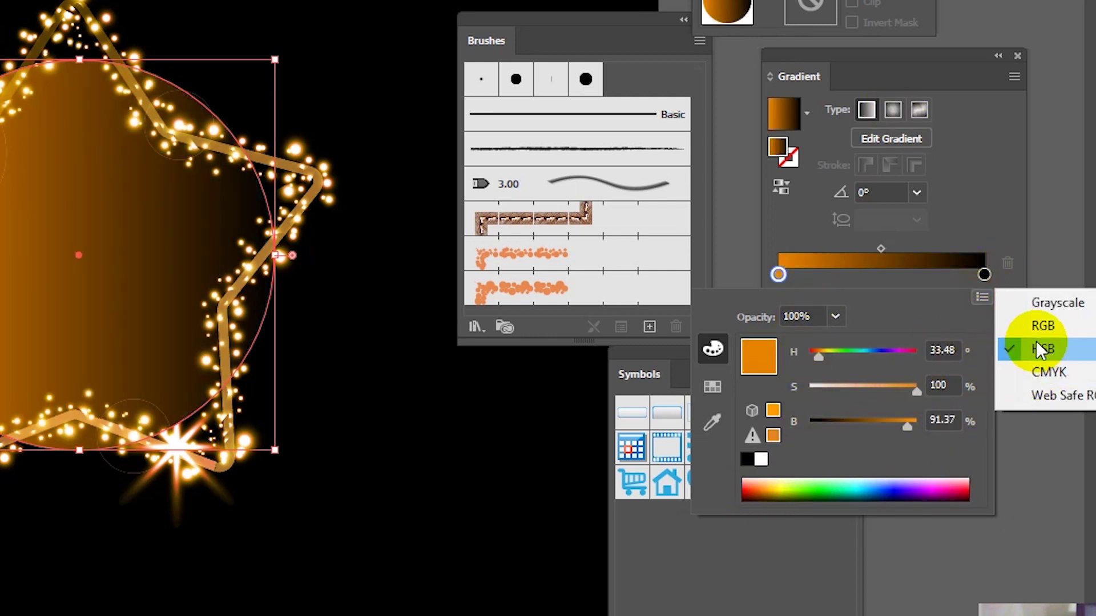
left_click(1034, 323)
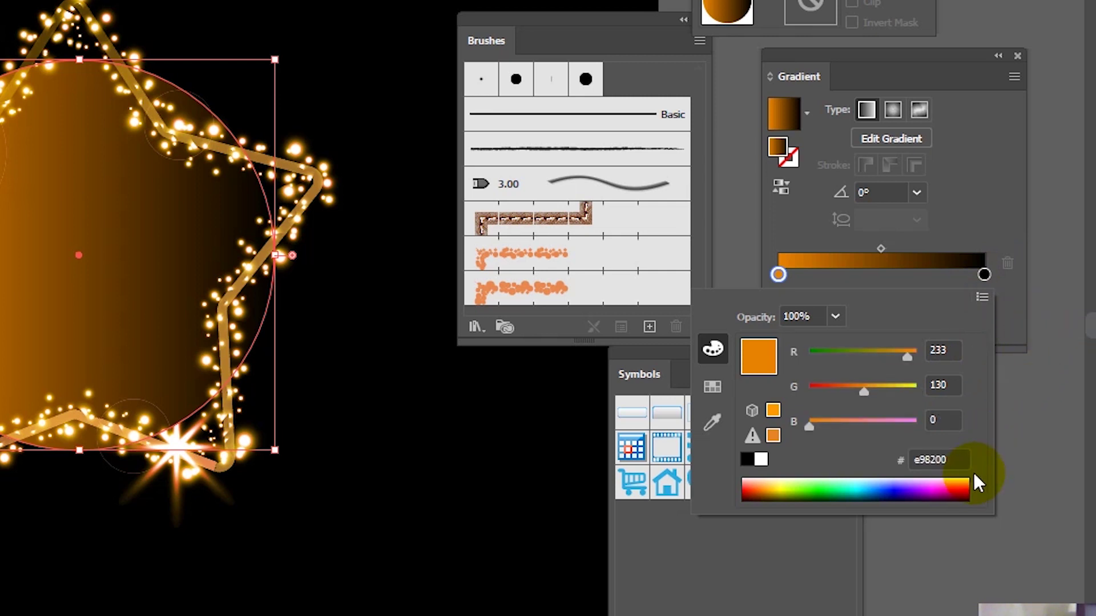
Make the circle's gradient radial and pull its black stop inward to a location of about 82%.
left_click(889, 111)
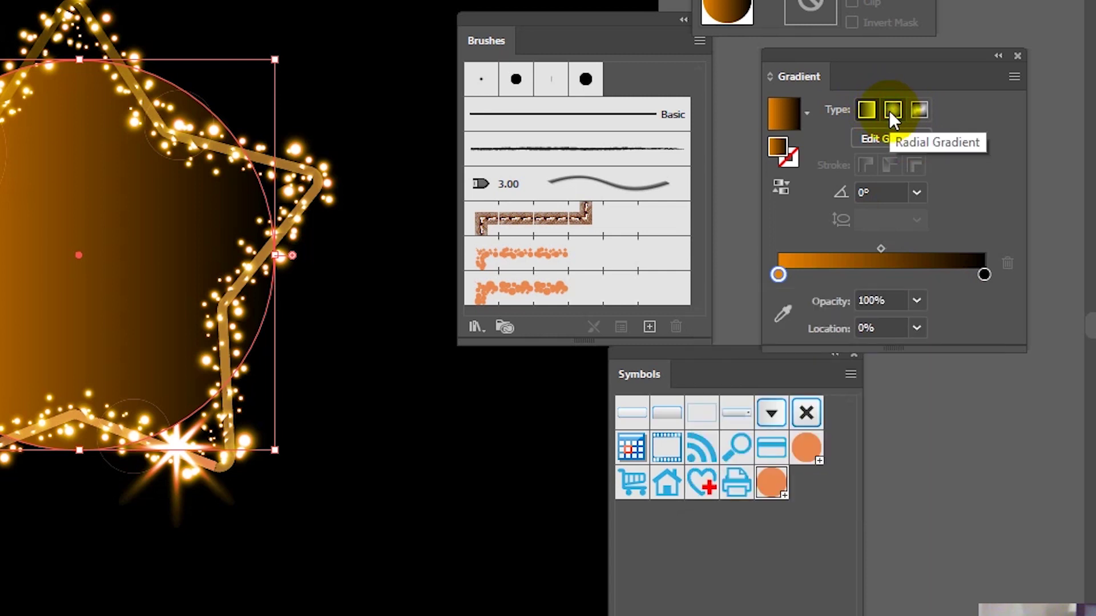
left_click(889, 111)
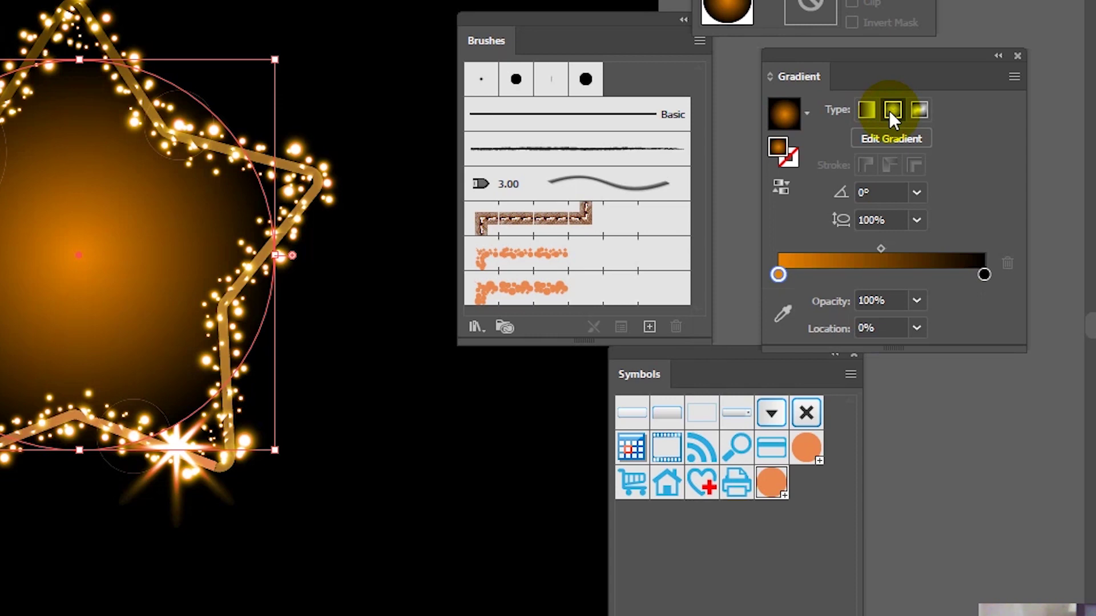
key("g")
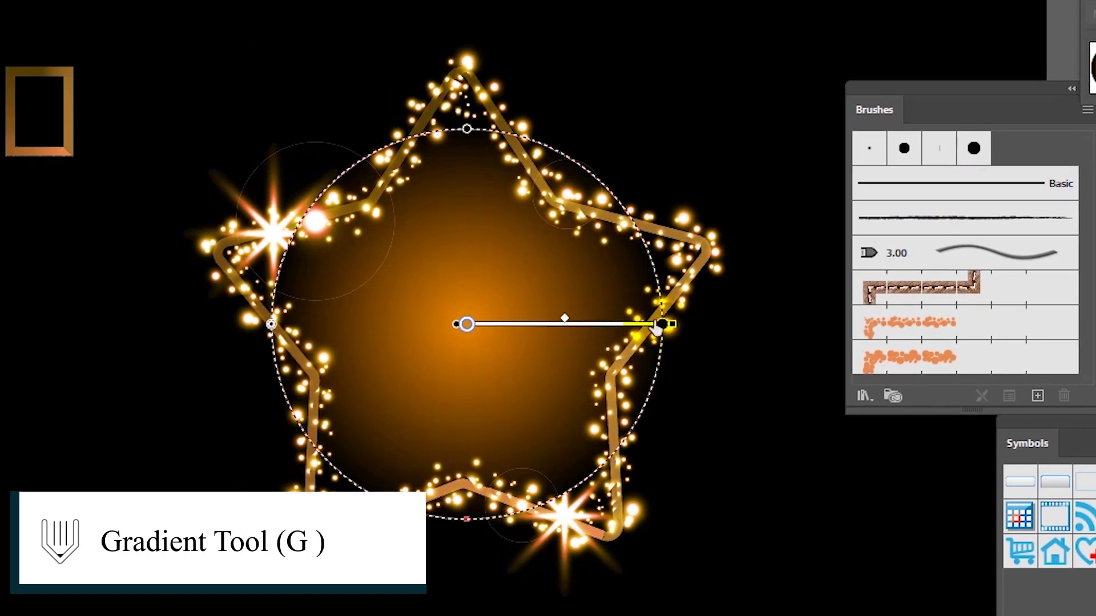
left_click_drag(630, 338, 629, 338)
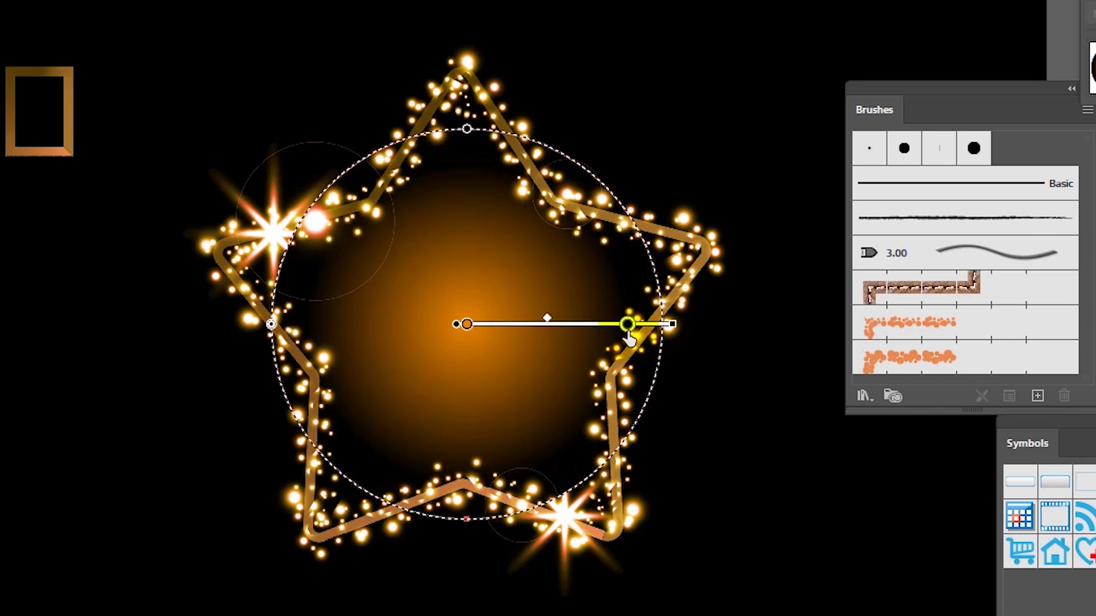
key("v")
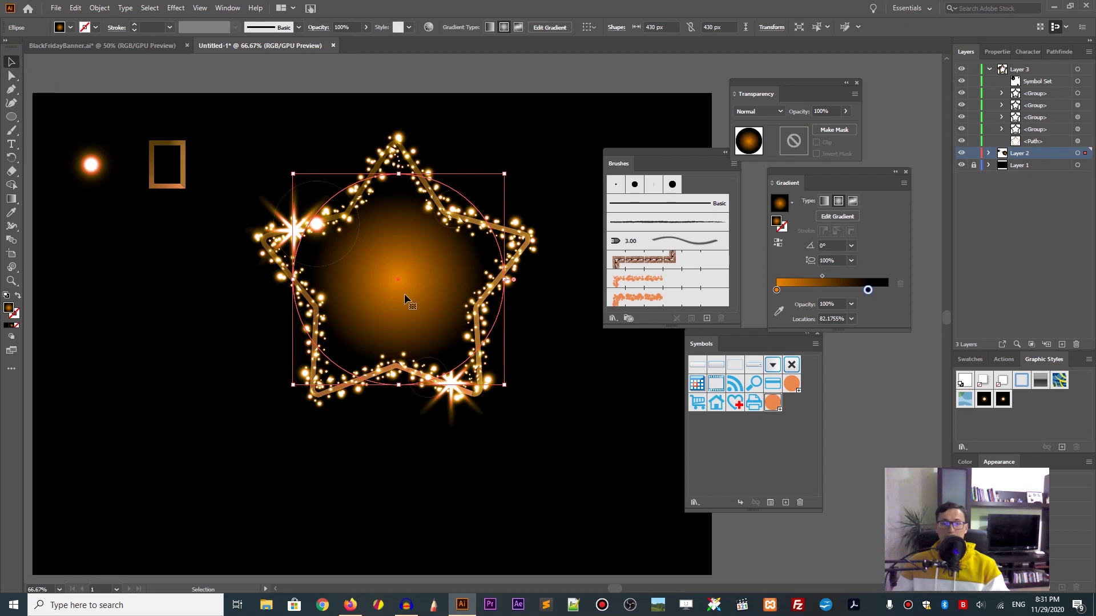
Lower the orange glow circle's opacity to 60%.
left_click(825, 111)
type("60")
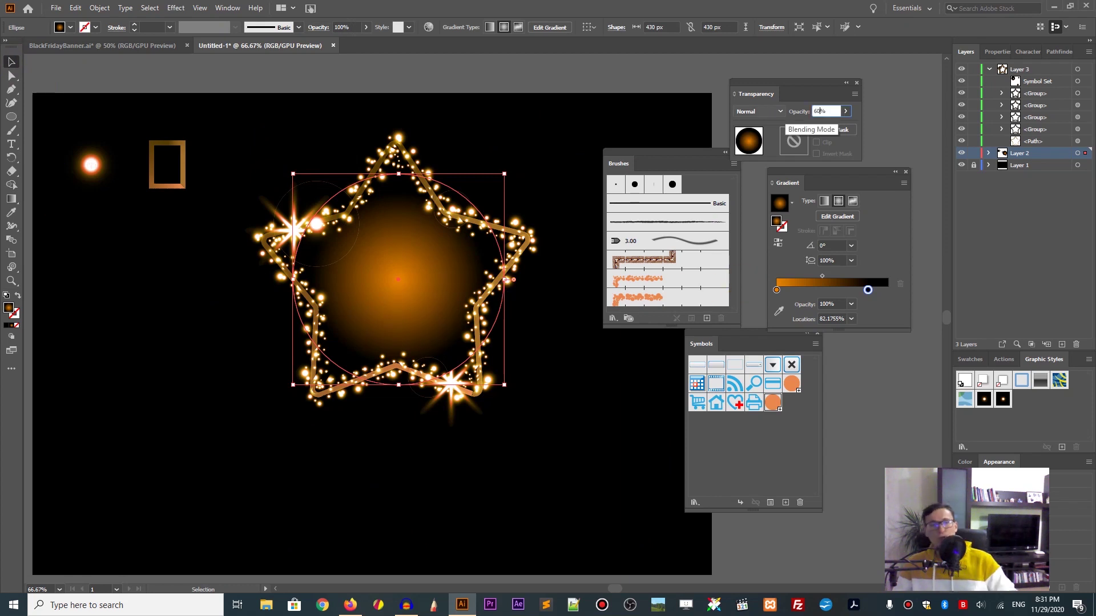
key("Return")
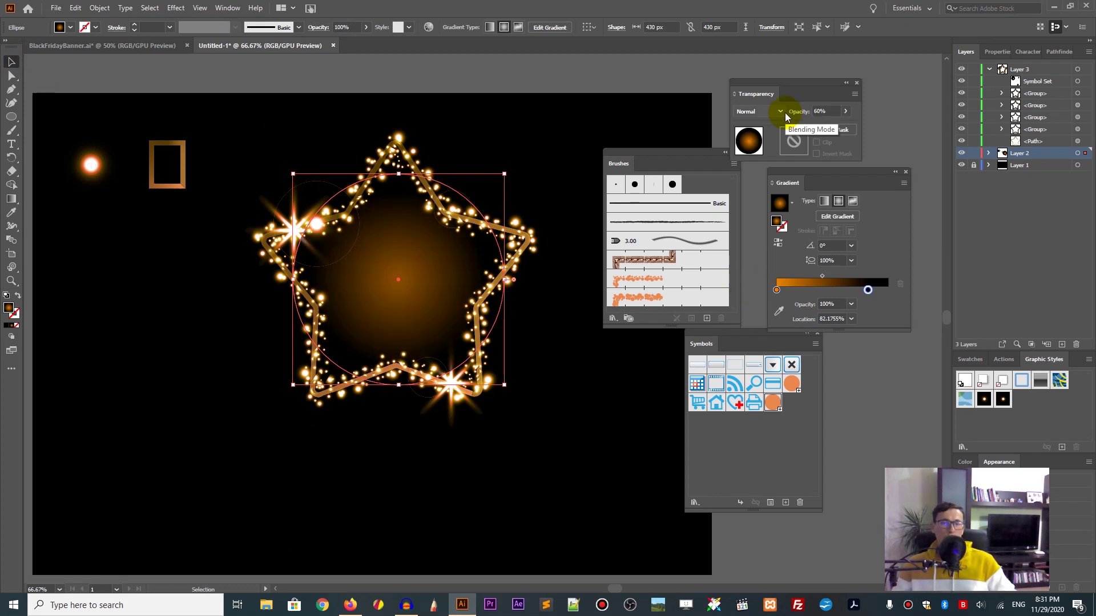
Add a Lorem Ipsum text line in Bebas Neue inside the star and enlarge it to about 257 by 48 px.
key("t")
left_click(365, 255)
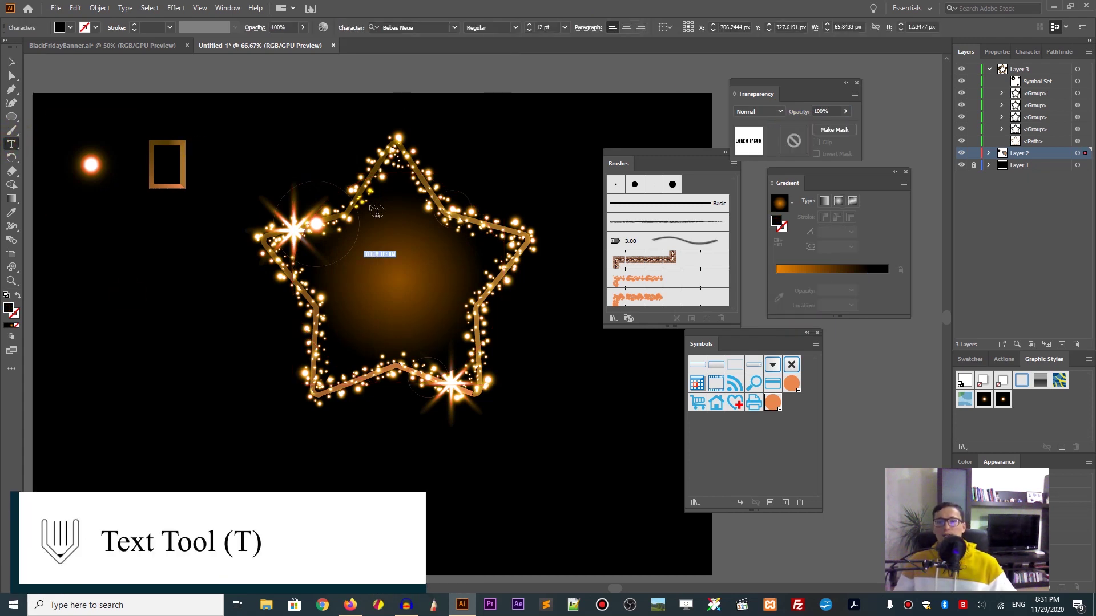
left_click(11, 61)
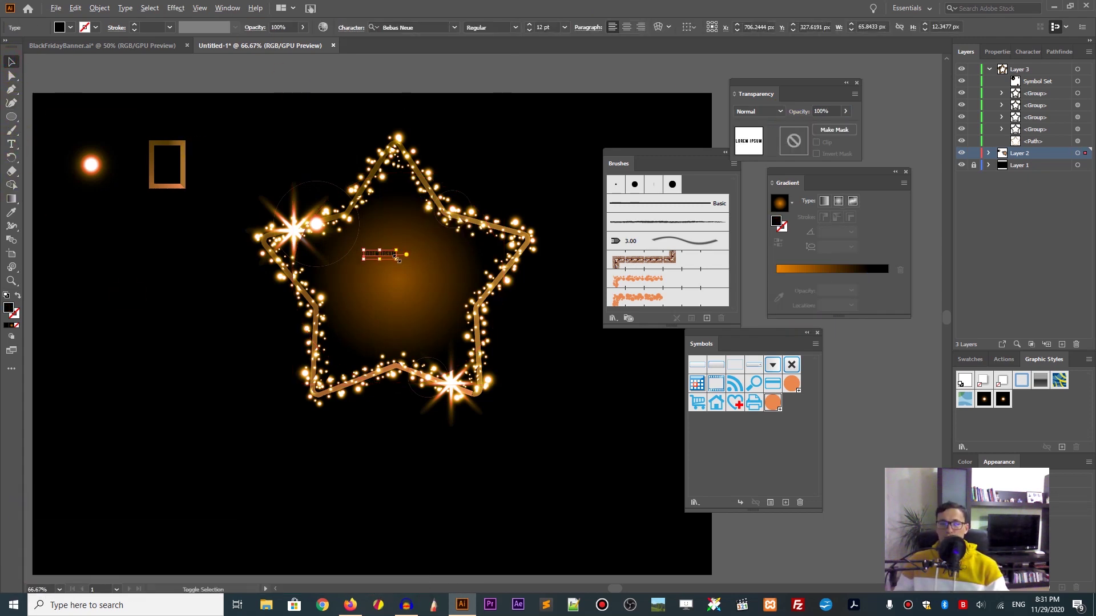
left_click_drag(398, 258, 464, 268)
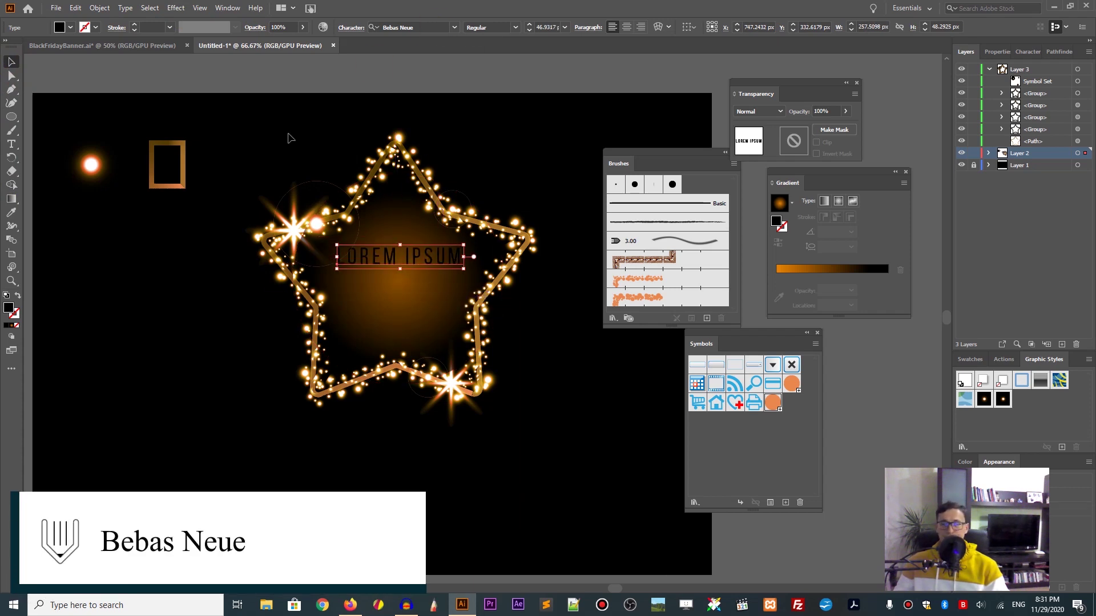
Change the text's fill color to white (ffffff) and deselect it.
double_click(9, 309)
left_click_drag(529, 240, 495, 150)
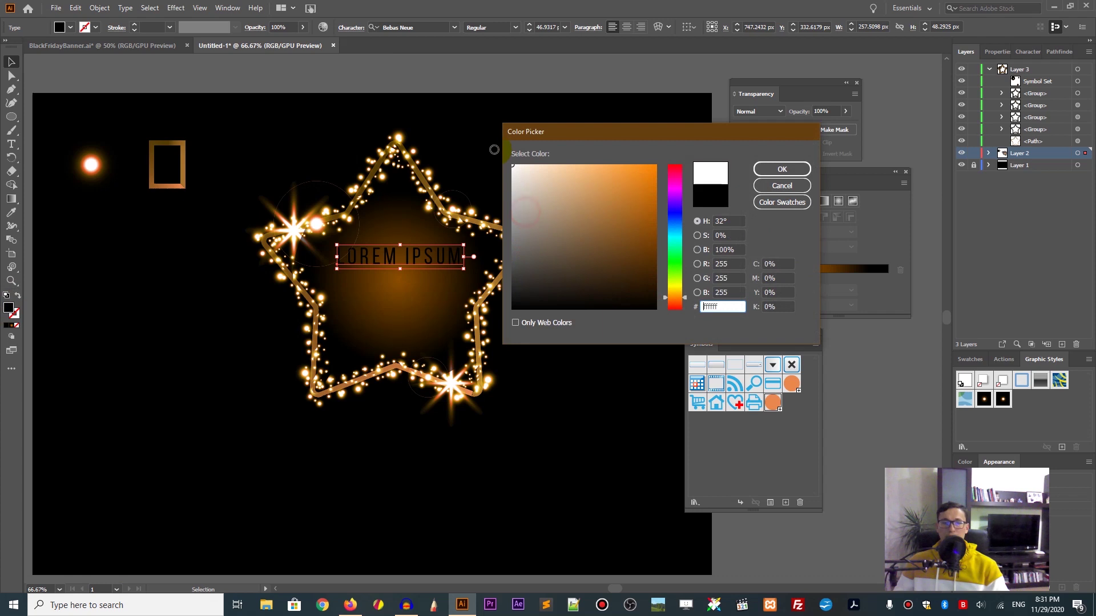
left_click(782, 169)
left_click(526, 128)
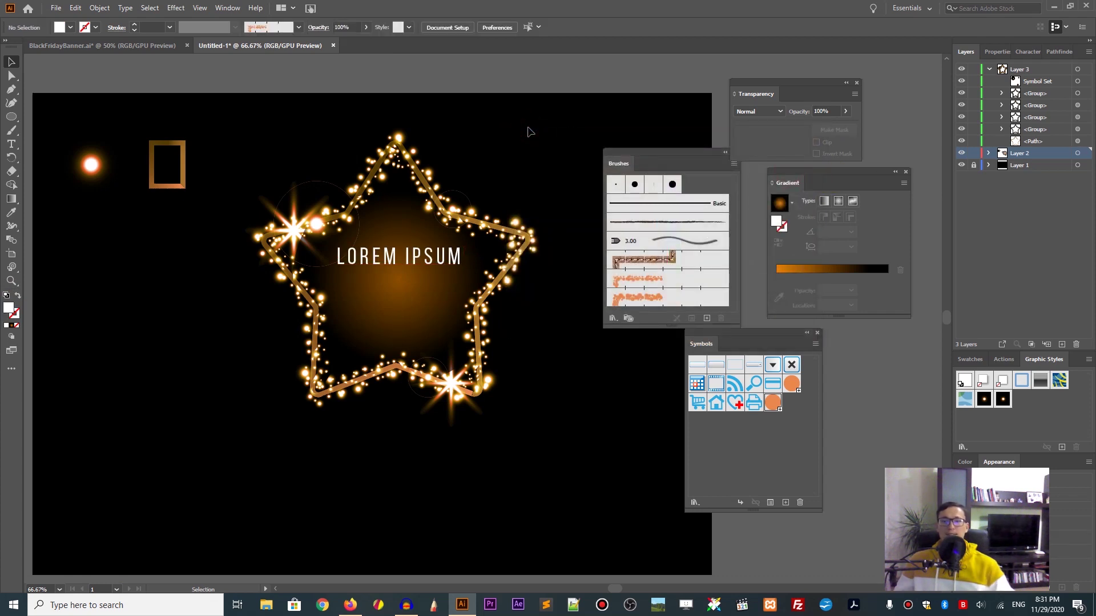